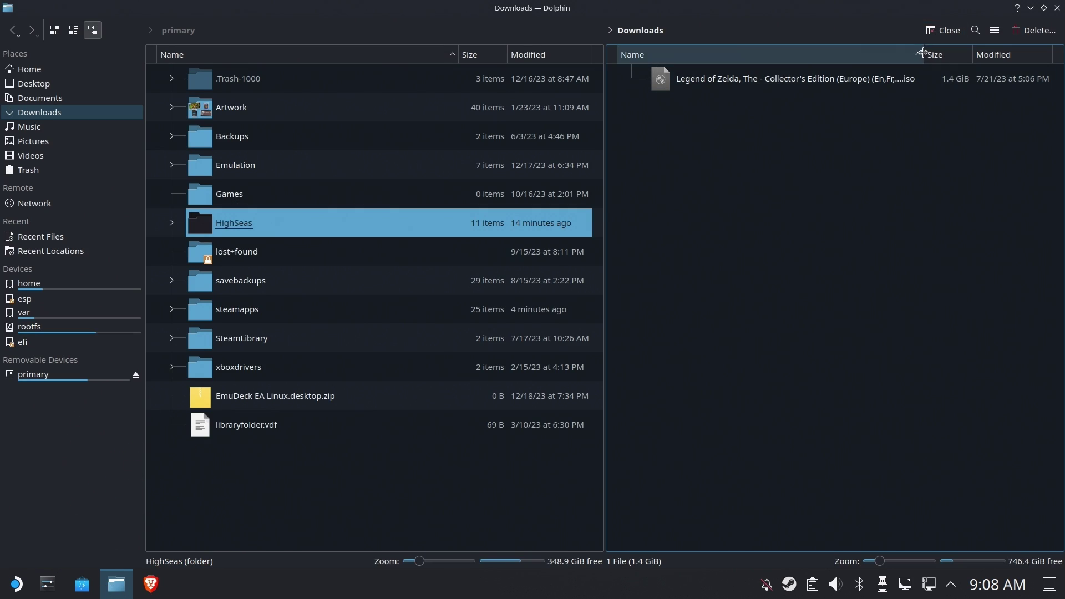
Step: Widen the Name column of the Downloads listing to fit the full Legend of Zelda Collector's Edition ISO file name
drag(922, 52, 996, 52)
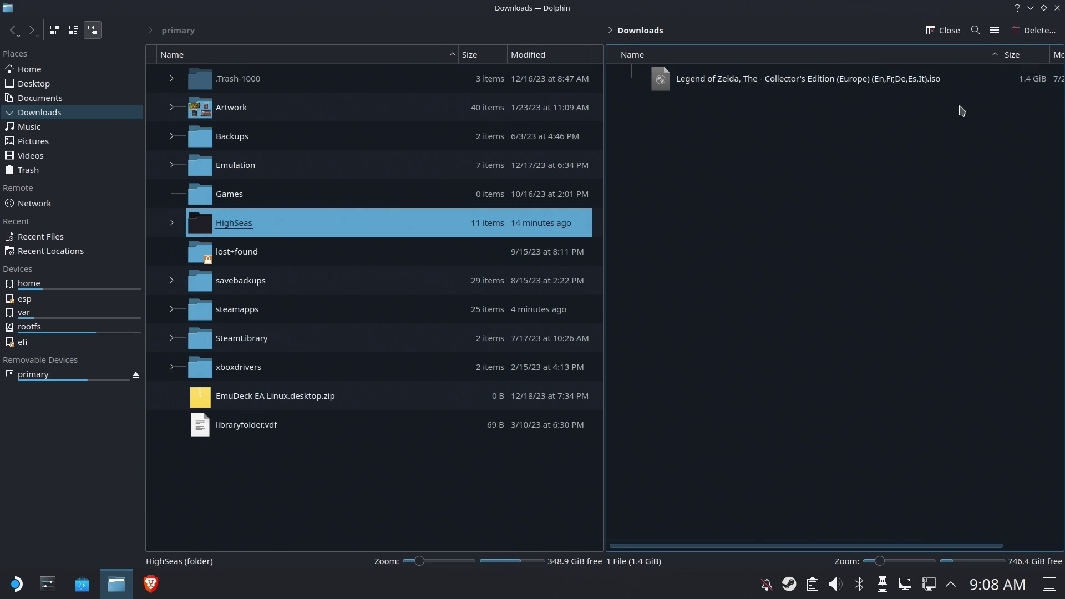
click(976, 78)
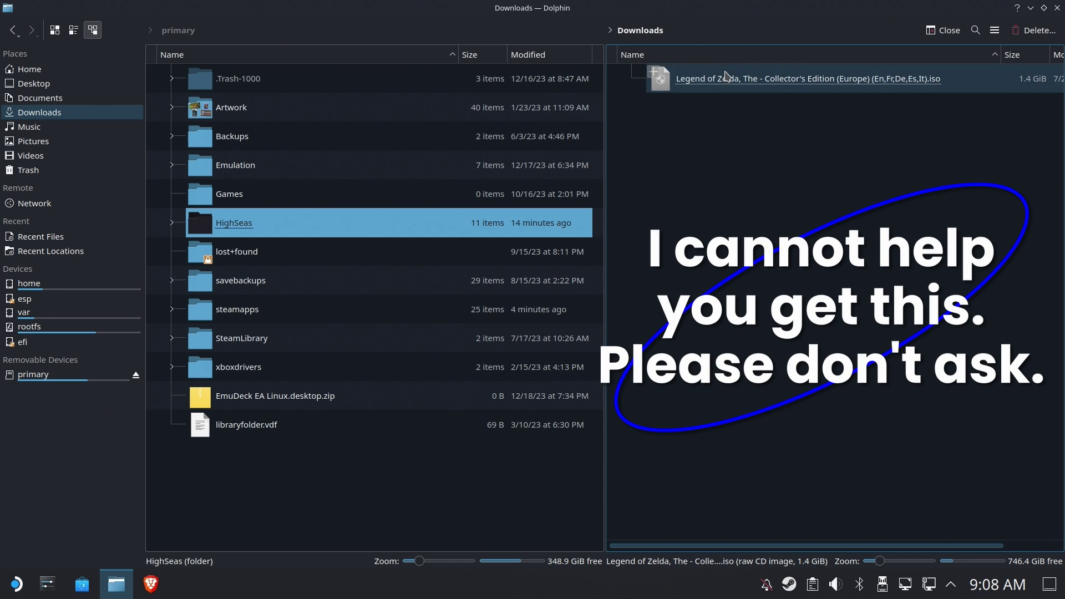
click(724, 76)
click(793, 178)
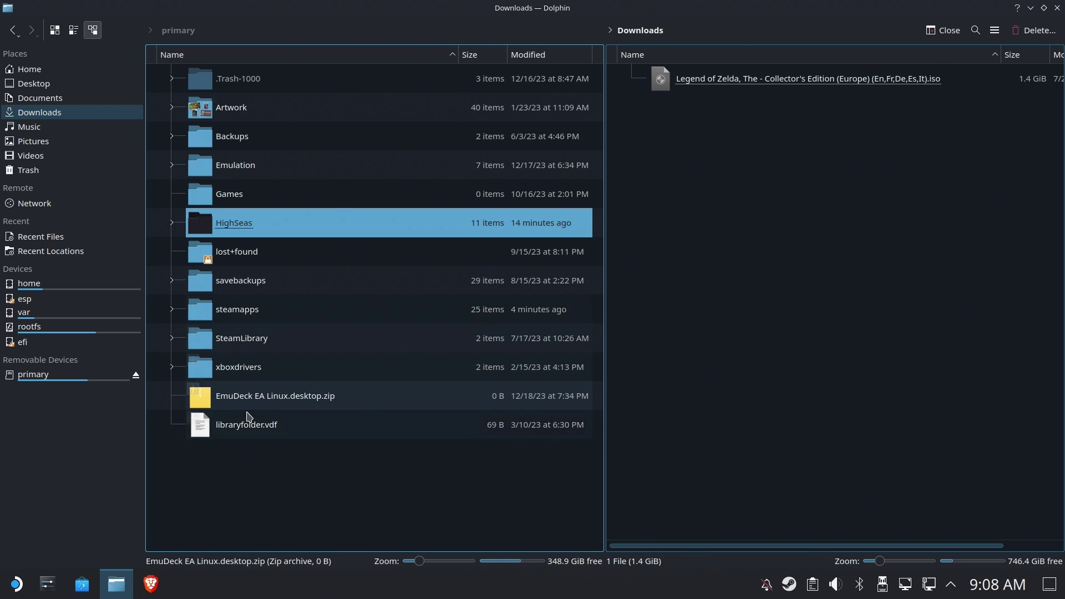
Step: Switch to the Brave browser and bring up github.com/HarbourMasters/Shipwright/releases/tag/8.0.4
drag(155, 588, 400, 238)
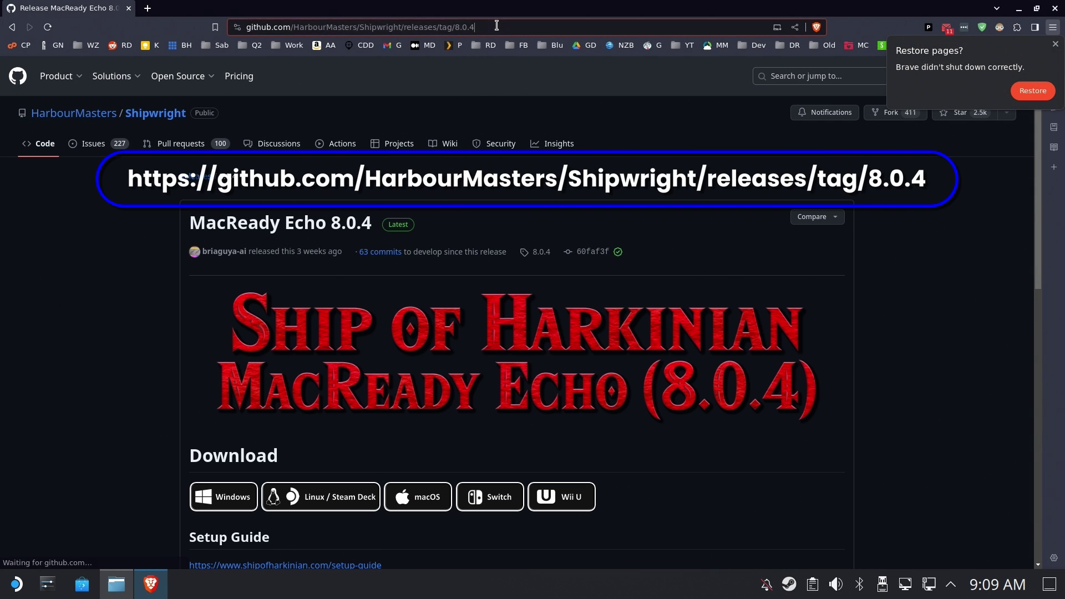
click(544, 27)
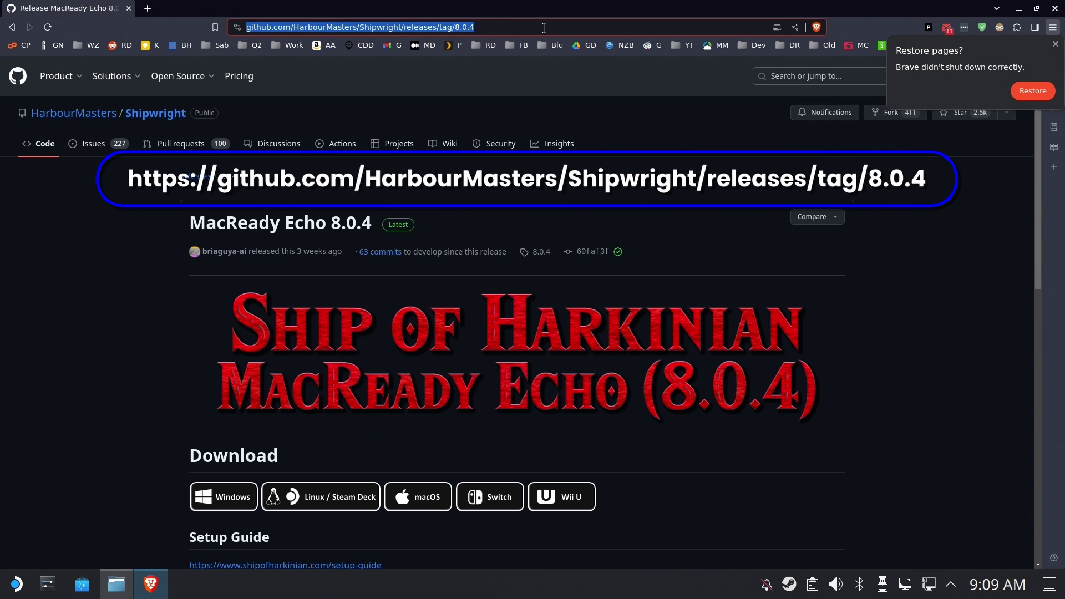
click(544, 27)
click(449, 28)
click(556, 24)
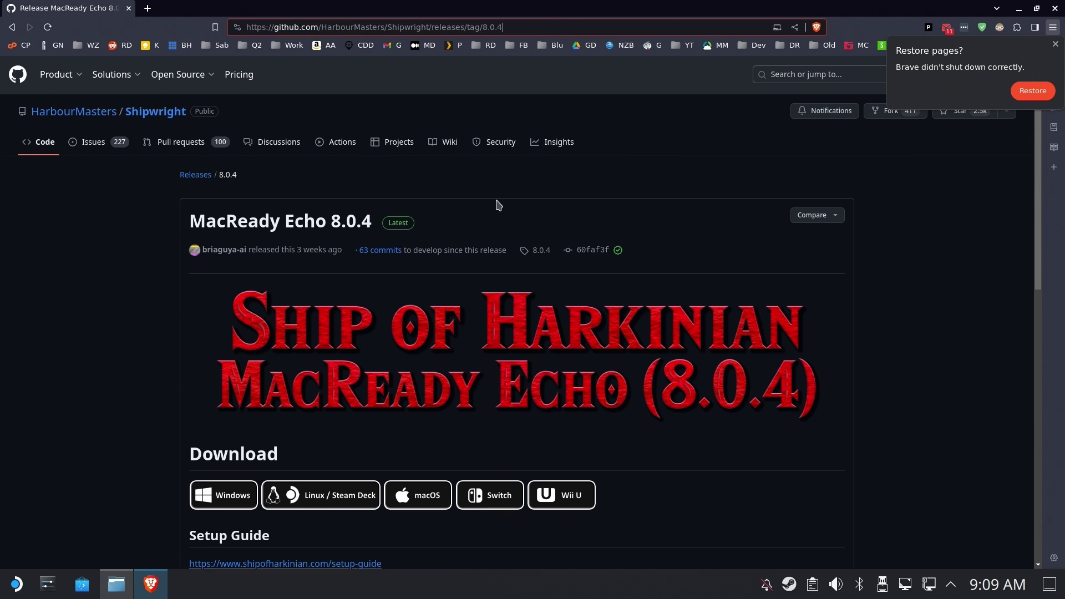
Step: Download the Linux / Steam Deck build and save SoH-MacReady-Echo-Linux-Performance.zip in the Downloads folder
scroll(355, 288, down, 3)
click(323, 370)
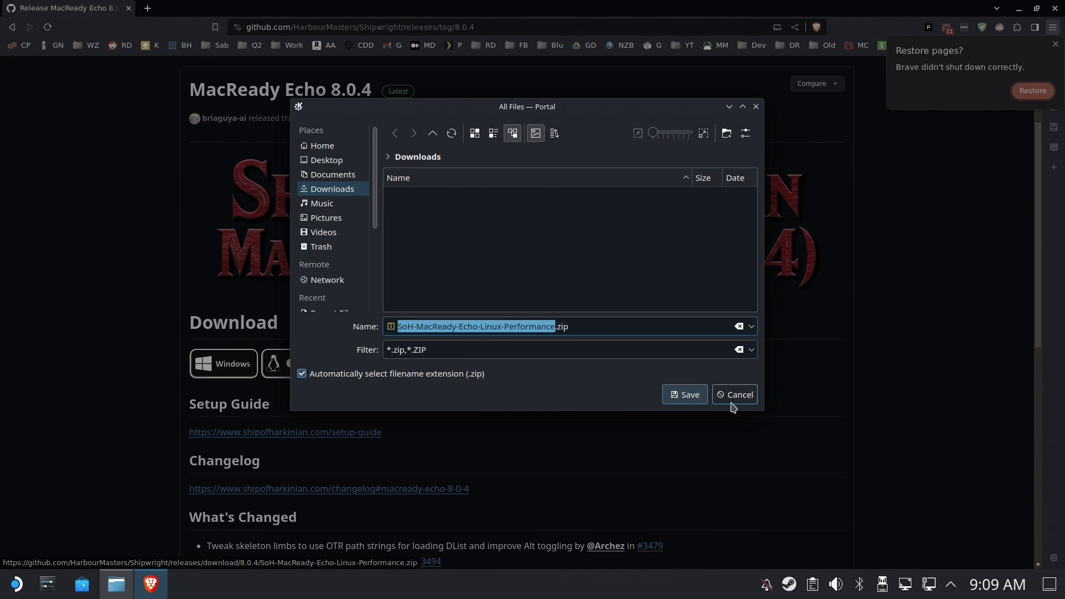
click(693, 397)
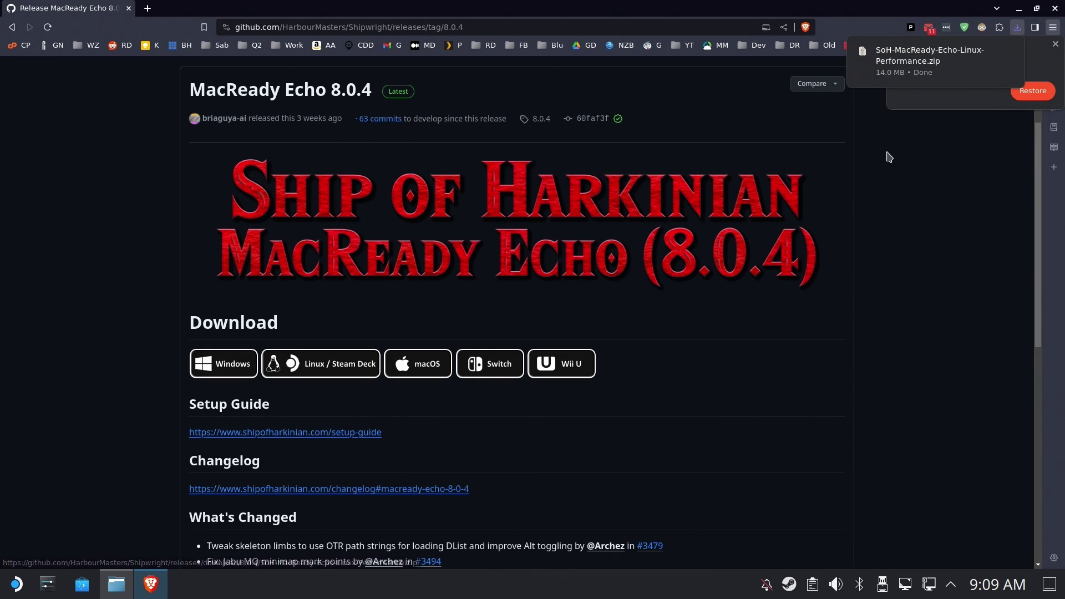
Step: Switch to the Dolphin file manager and extract SoH-MacReady-Echo-Linux-Performance.zip directly into the Downloads folder
click(131, 578)
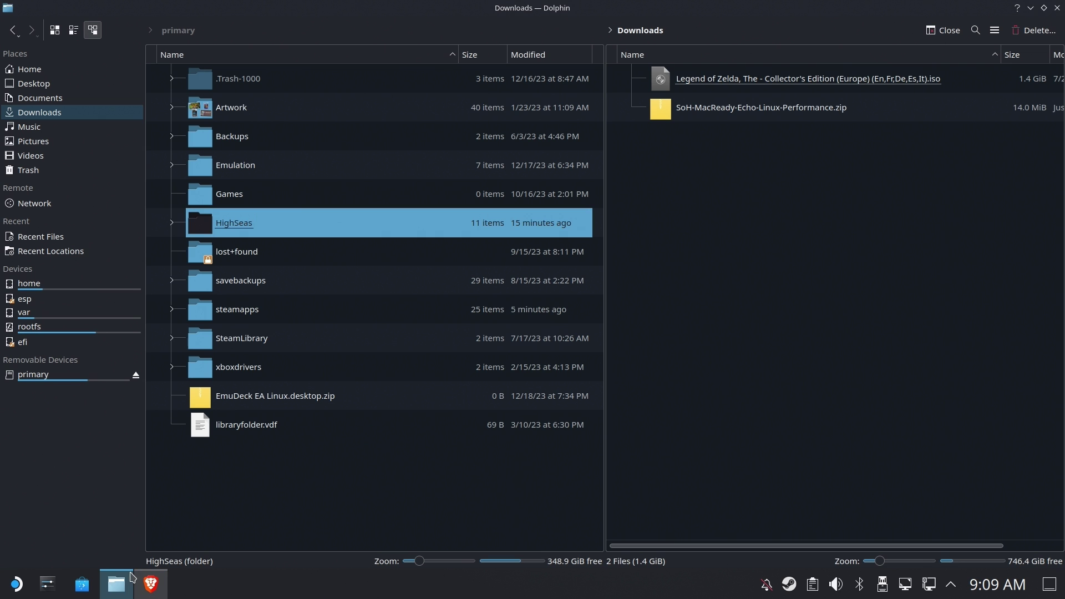
right_click(755, 107)
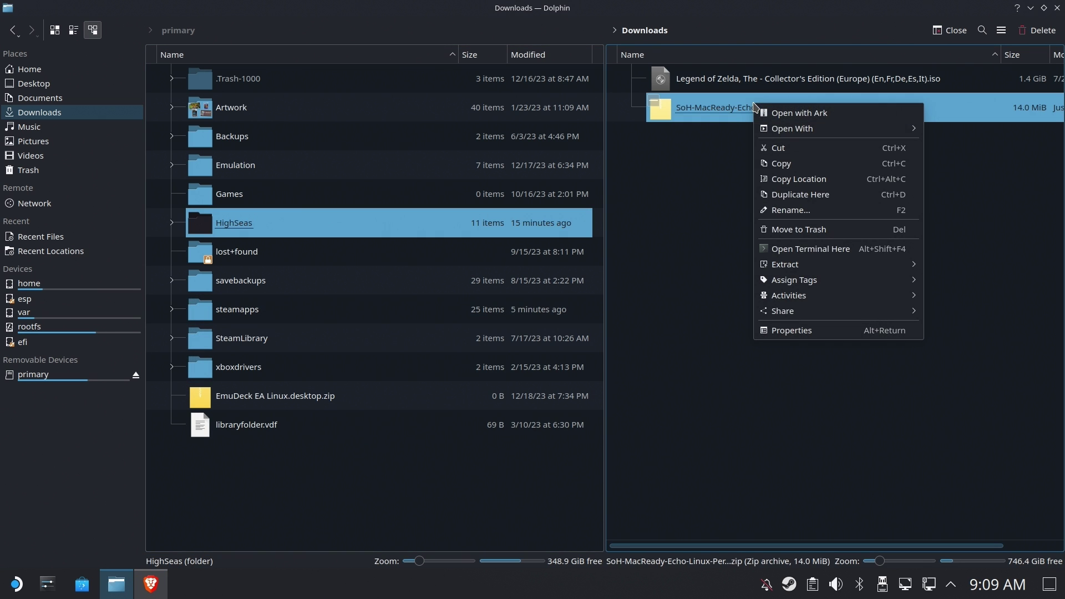
mouse_move(800, 267)
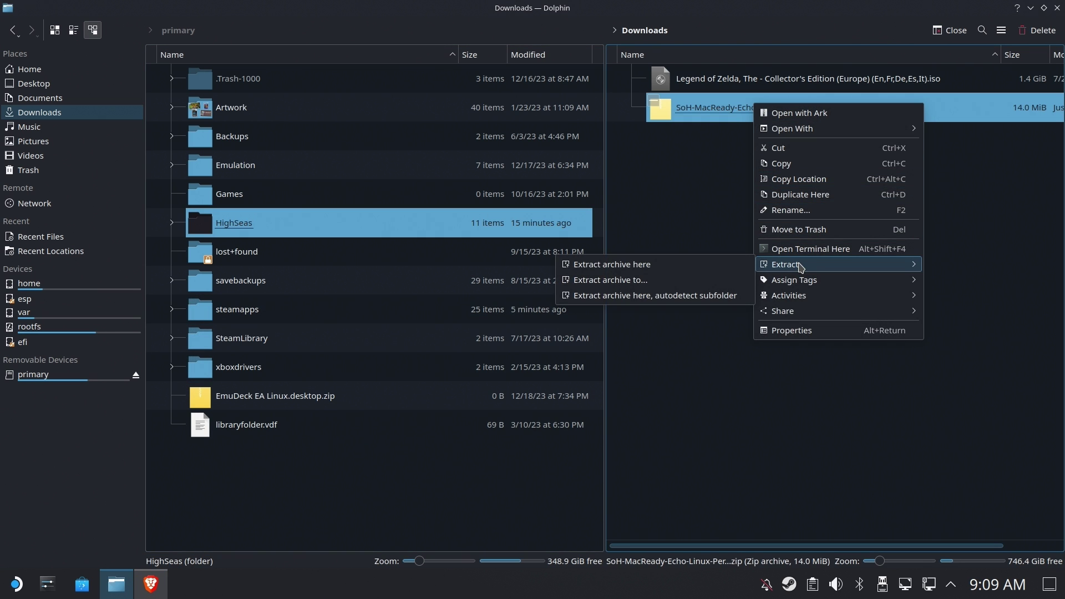
click(627, 266)
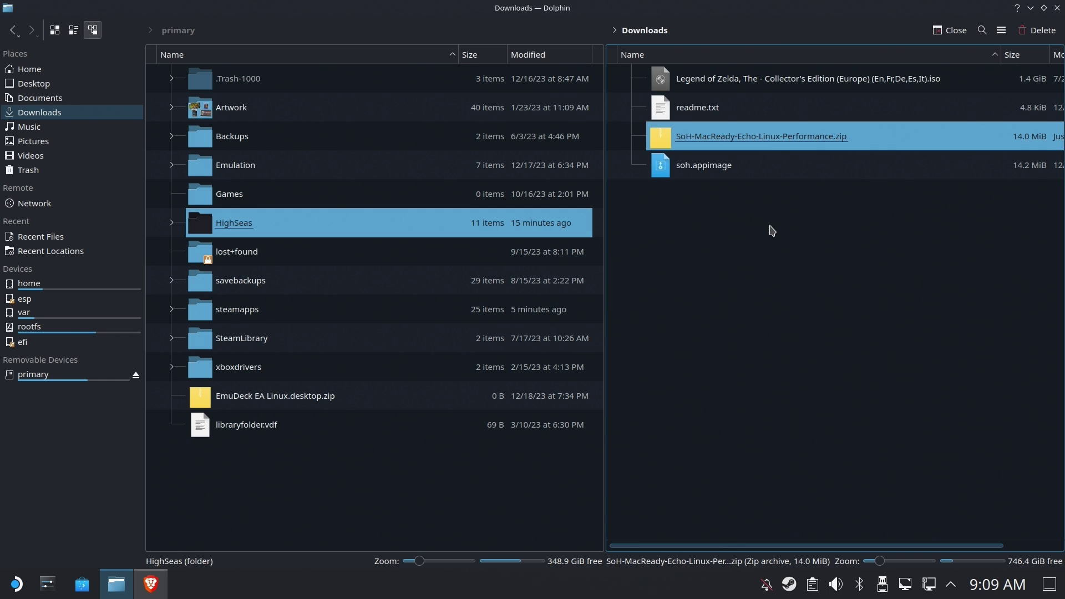
Step: Delete SoH-MacReady-Echo-Linux-Performance.zip and readme.txt from the Downloads folder
right_click(765, 140)
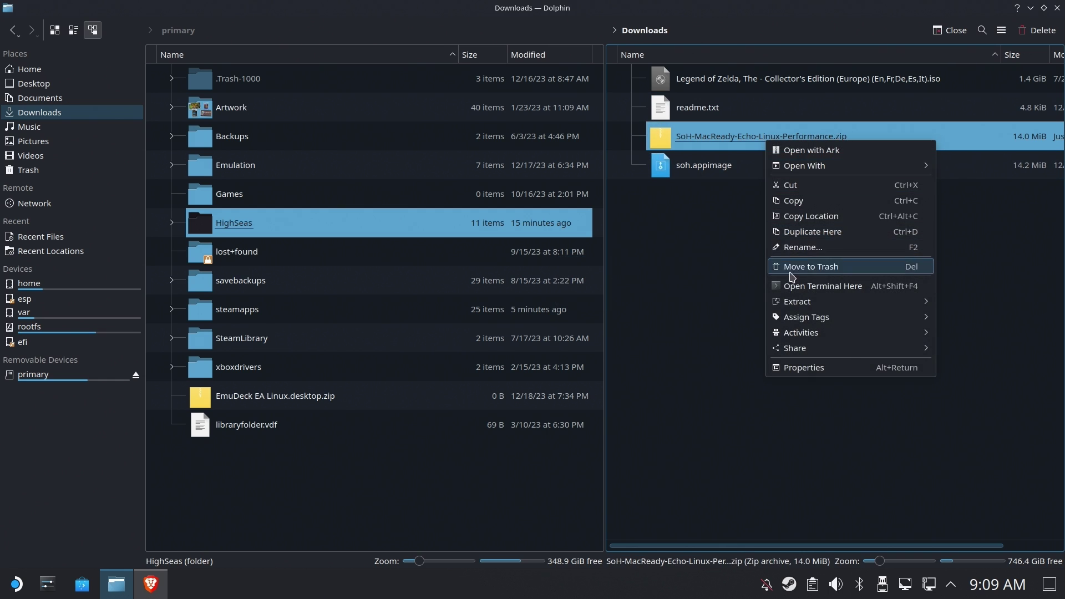
click(1043, 33)
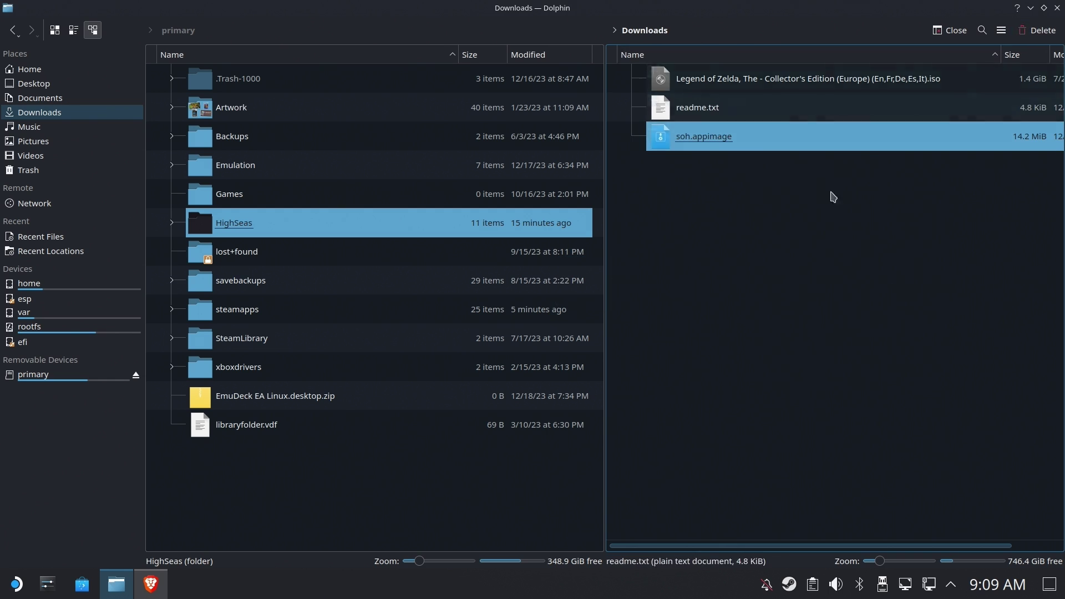
click(722, 107)
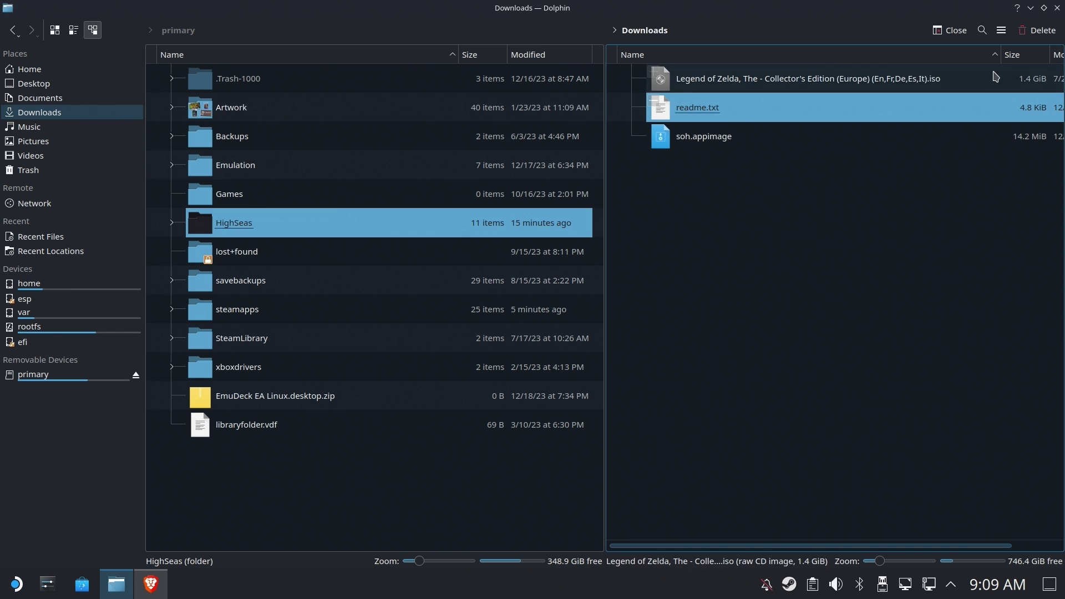
click(1034, 30)
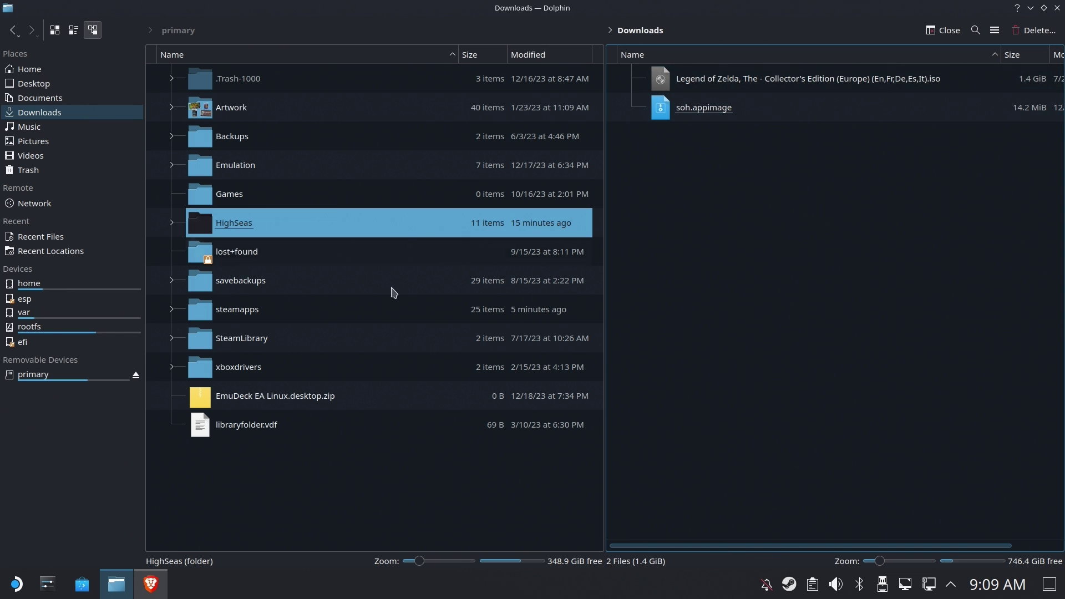
Step: Open the gc folder inside Emulation/roms on the primary drive, alongside the Downloads listing
click(33, 375)
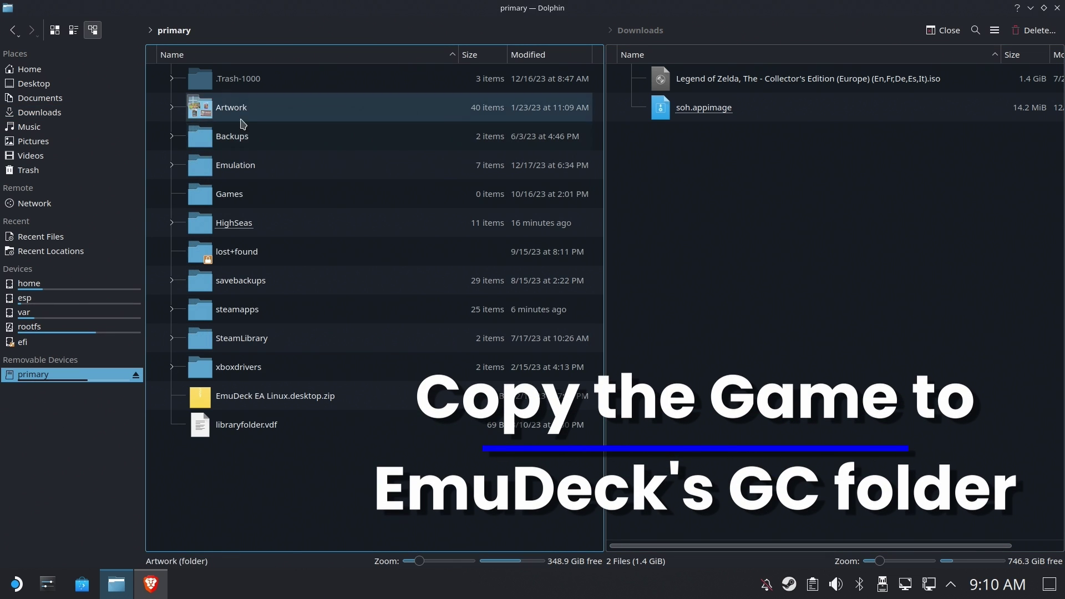
double_click(238, 165)
double_click(277, 136)
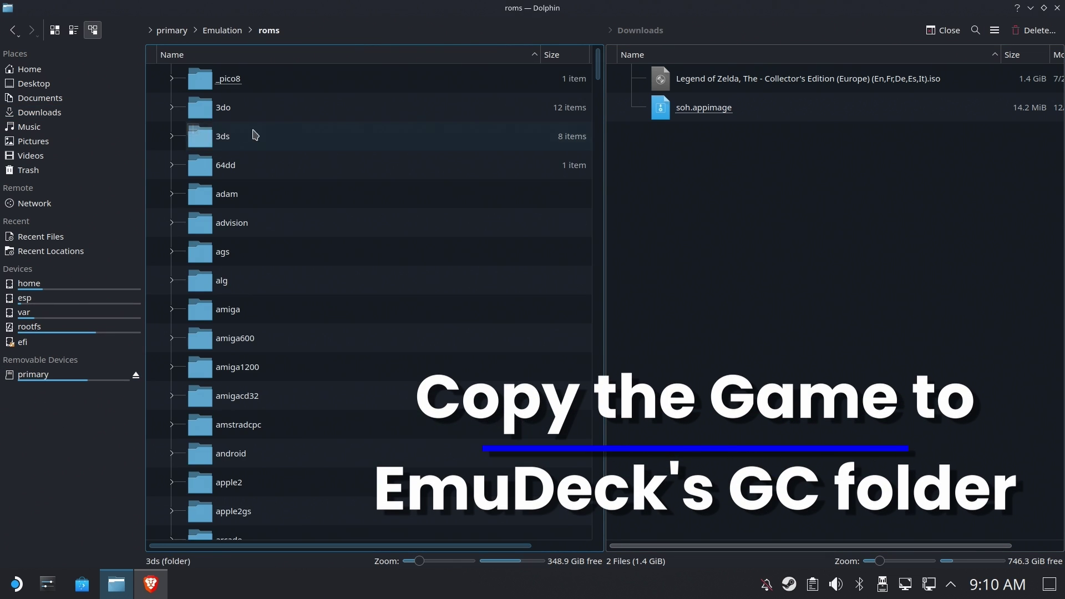
scroll(278, 160, down, 20)
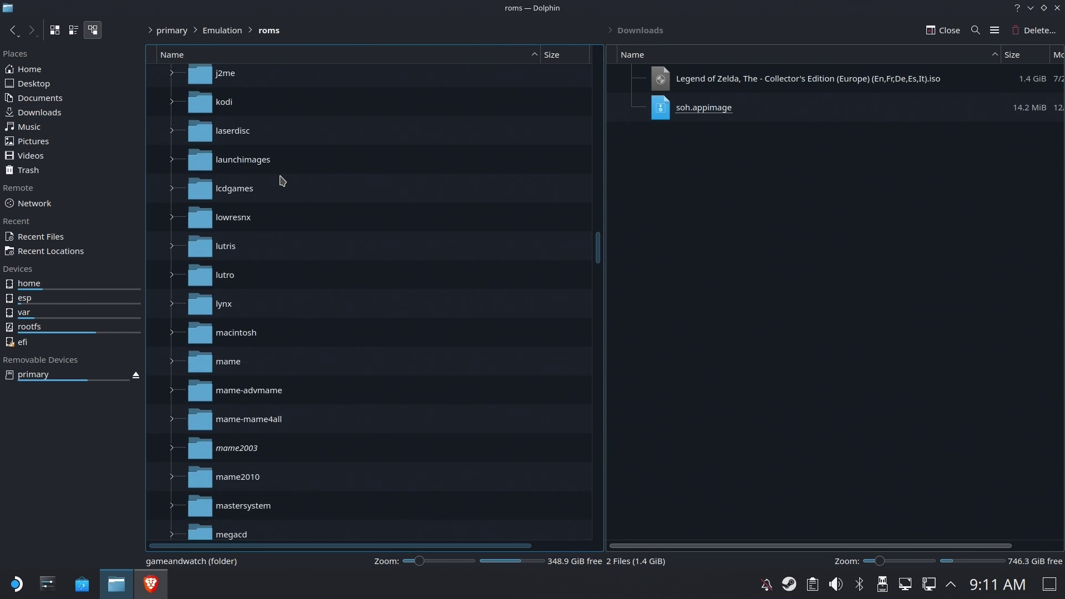
scroll(282, 180, up, 4)
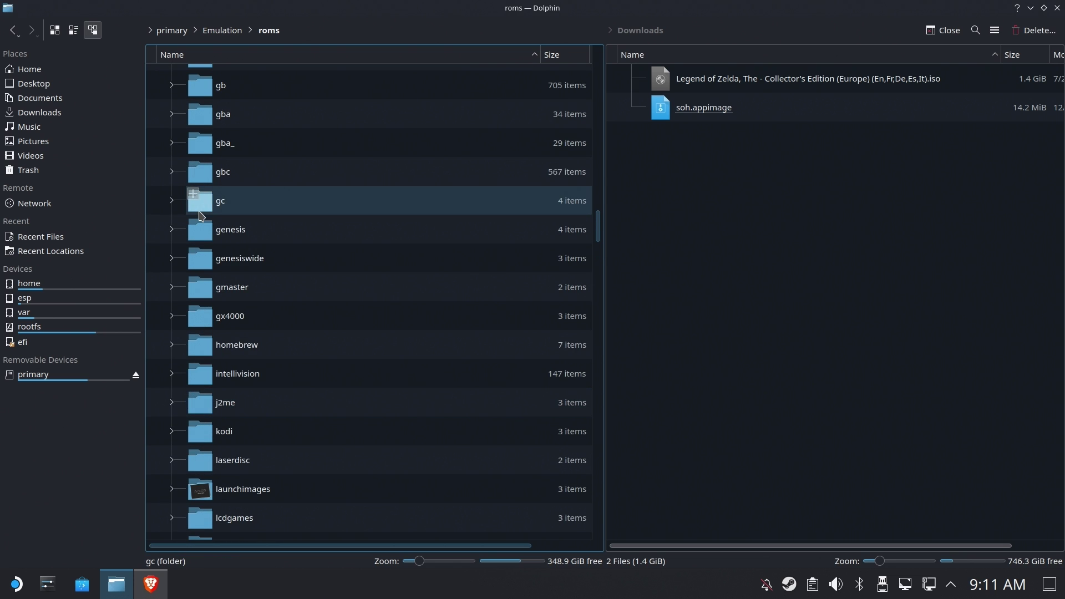
click(321, 210)
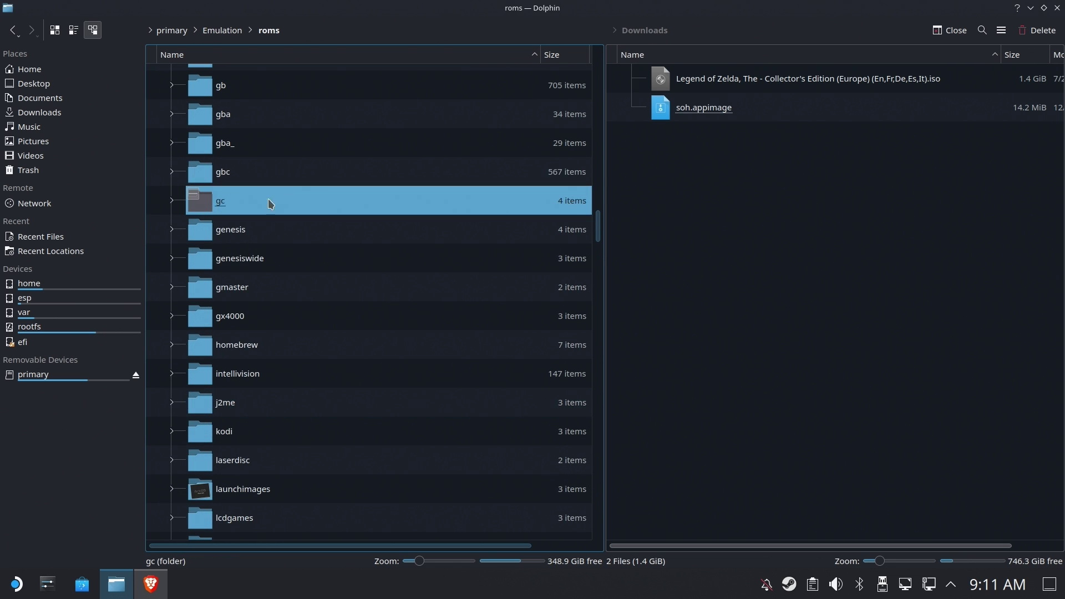
double_click(407, 200)
Step: Move the Legend of Zelda Collector's Edition ISO from Downloads into the gc folder
click(727, 192)
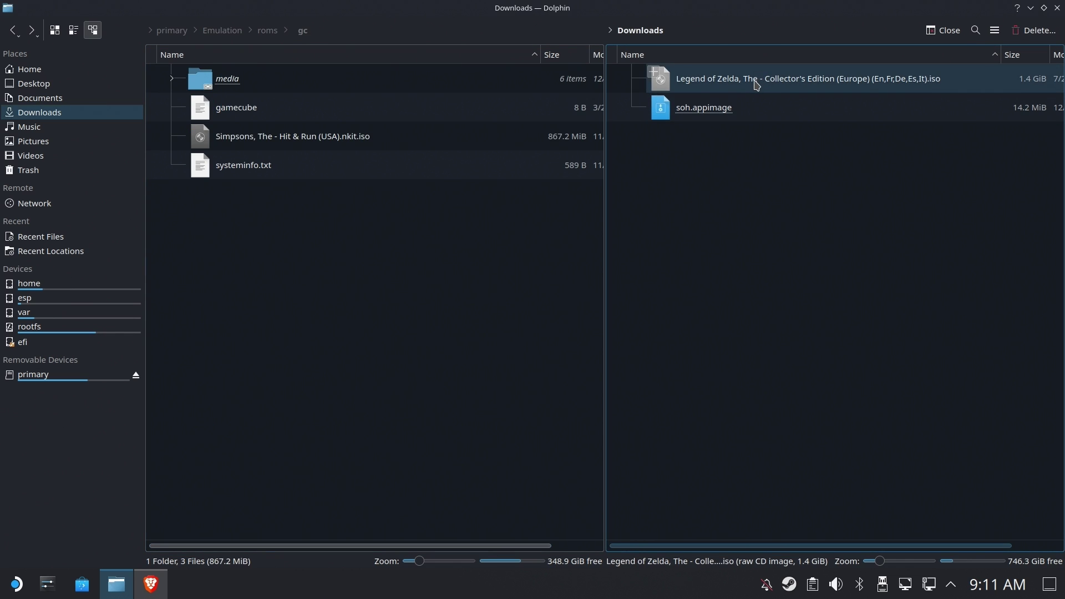
drag(756, 84, 300, 243)
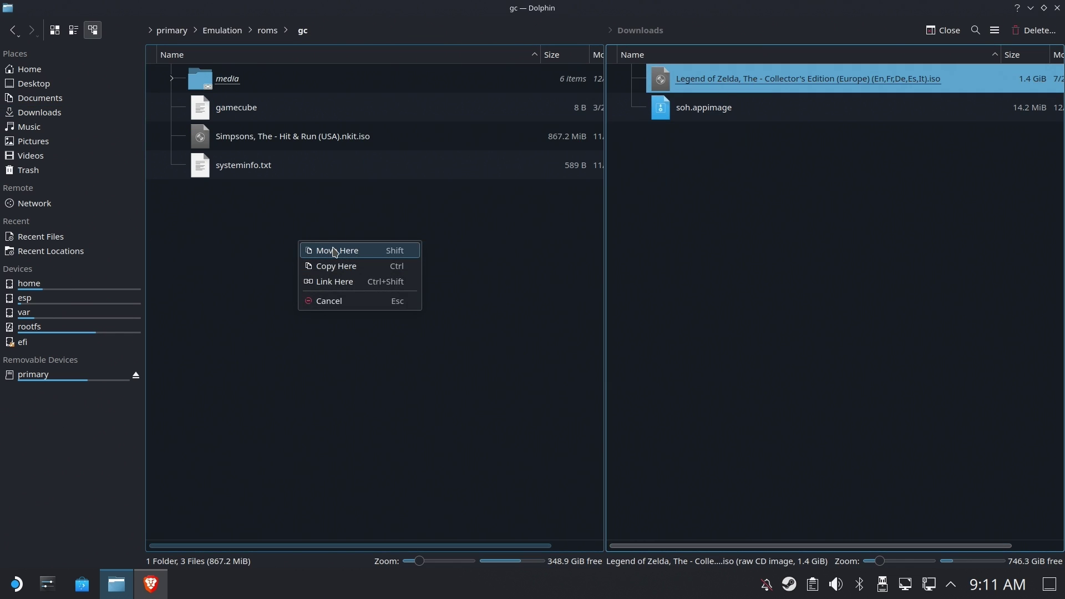
click(335, 251)
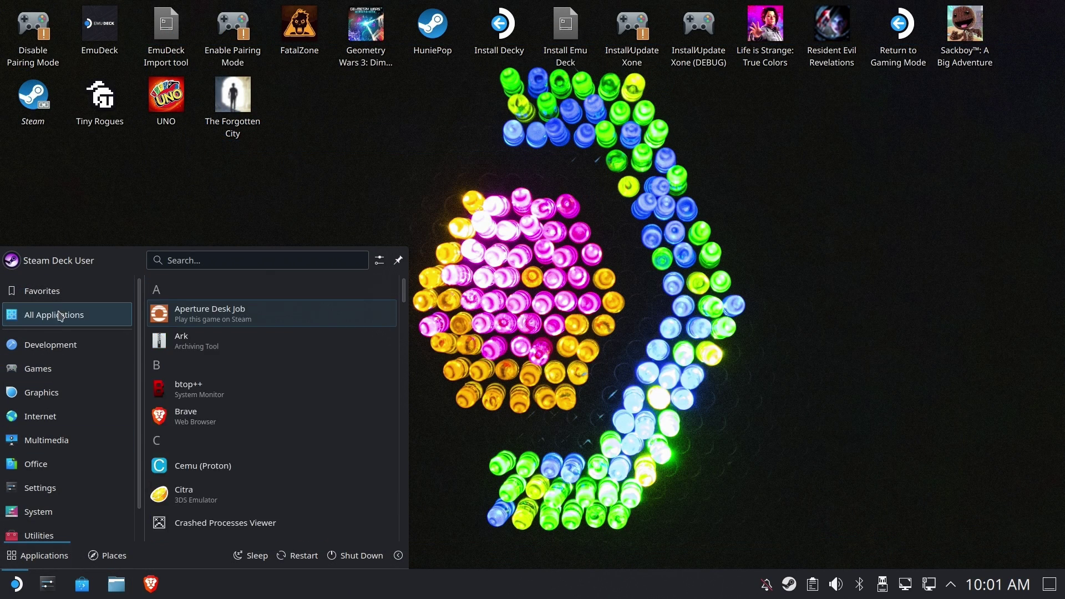
Step: Launch Dolphin Emulator from the list of all installed applications
click(66, 320)
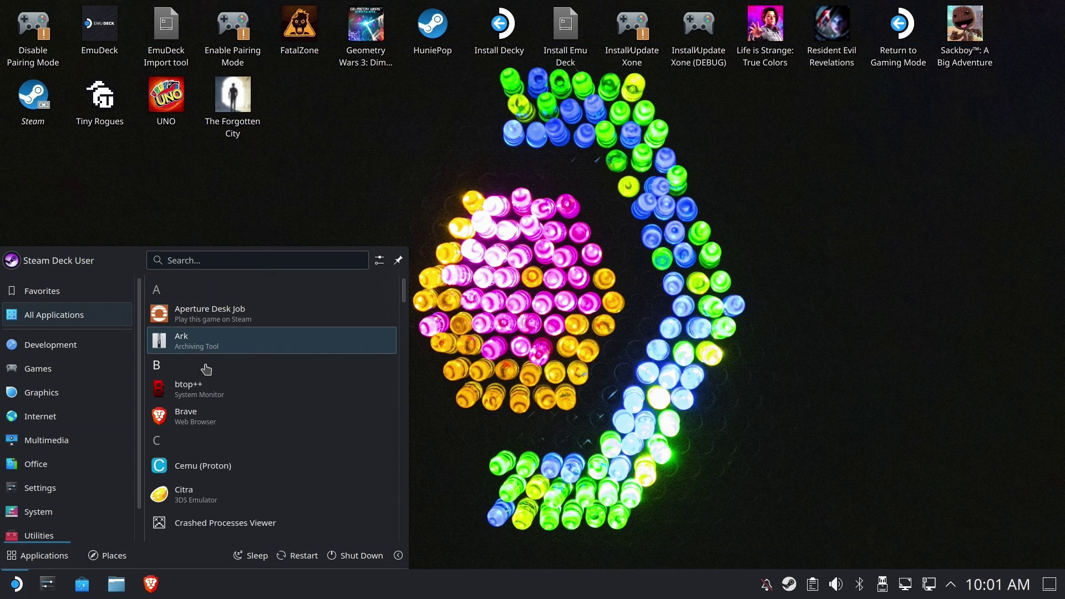
scroll(205, 373, down, 3)
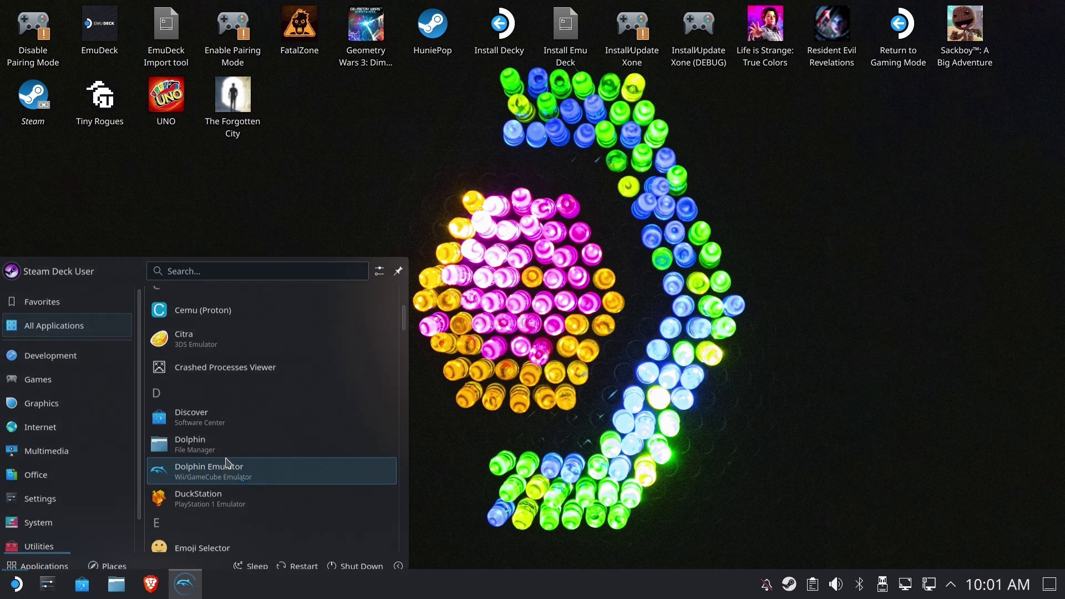
click(227, 461)
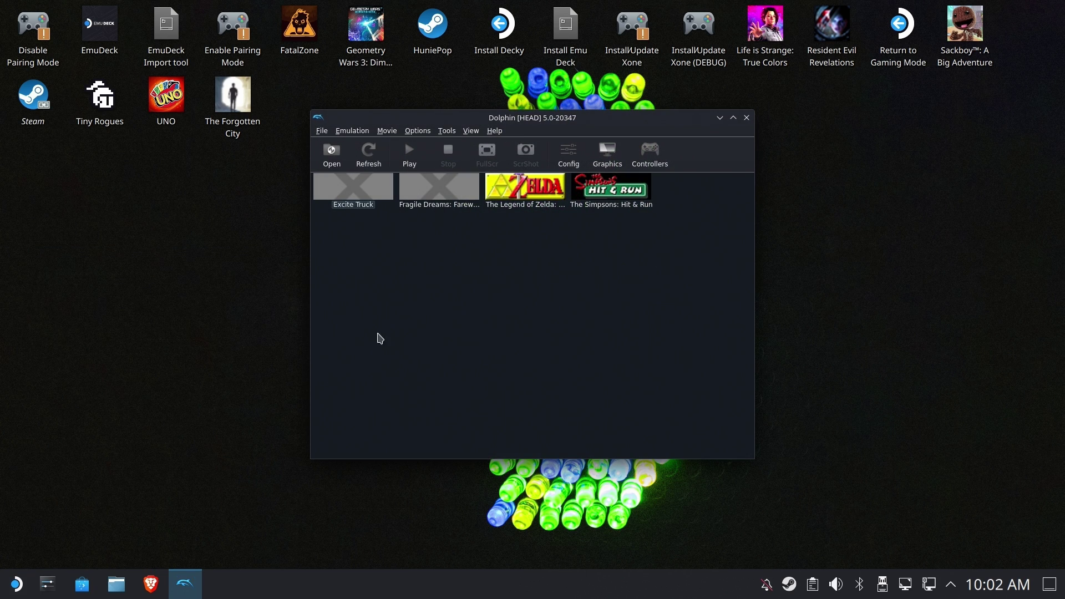
Step: Open the properties of The Legend of Zelda: Collector's Edition and show its disc filesystem
right_click(531, 195)
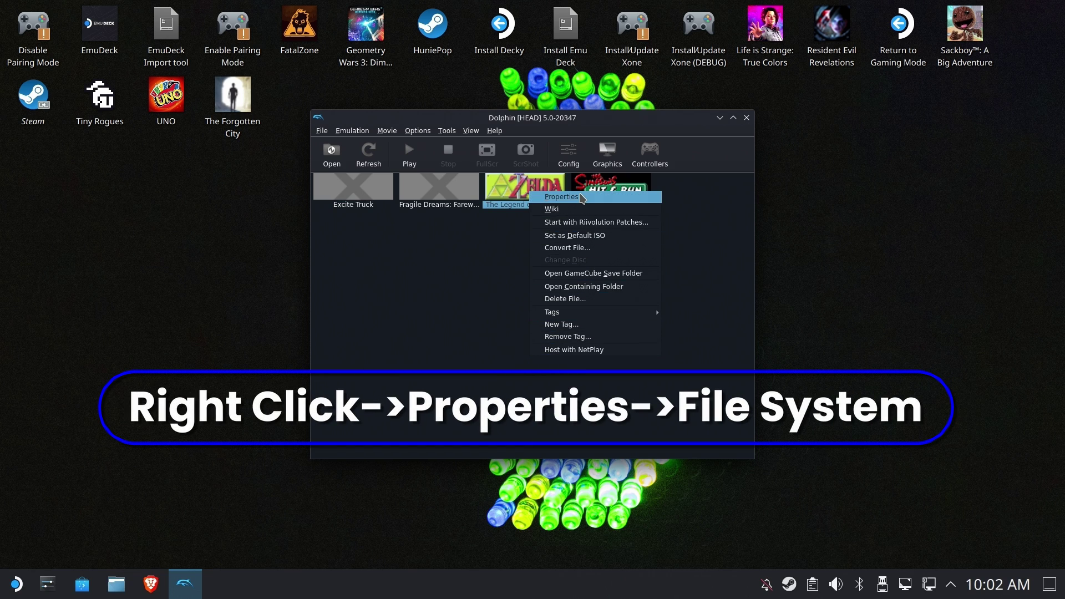
click(562, 196)
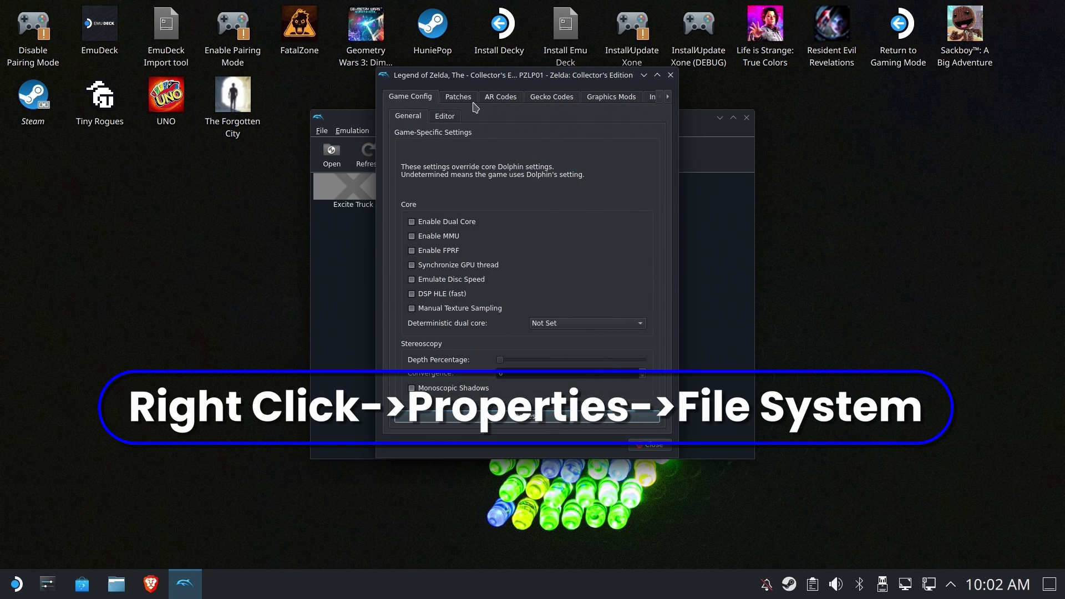
click(668, 98)
click(668, 98)
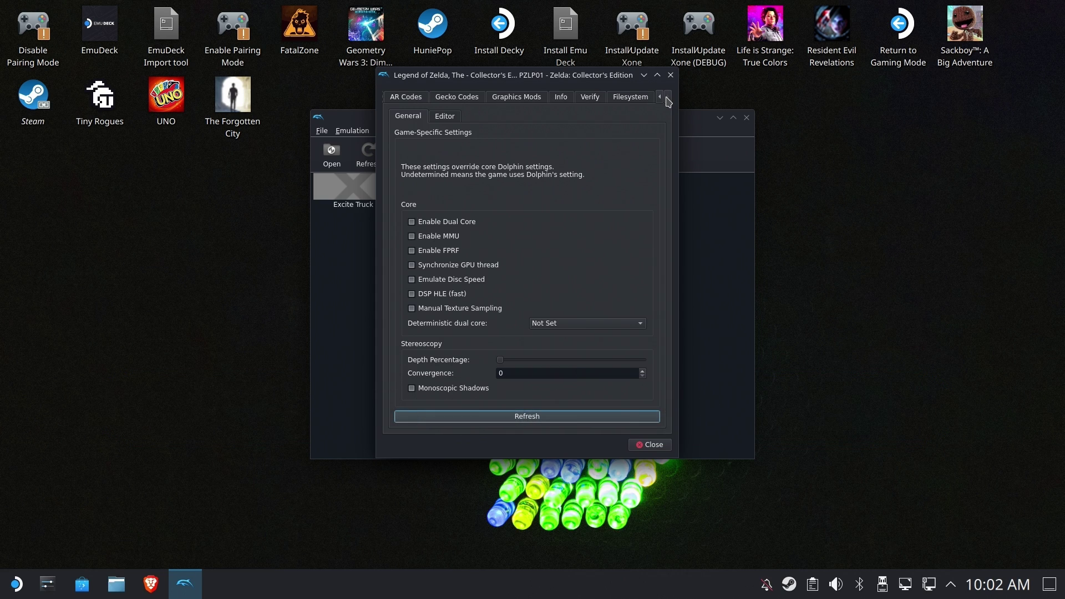
click(637, 101)
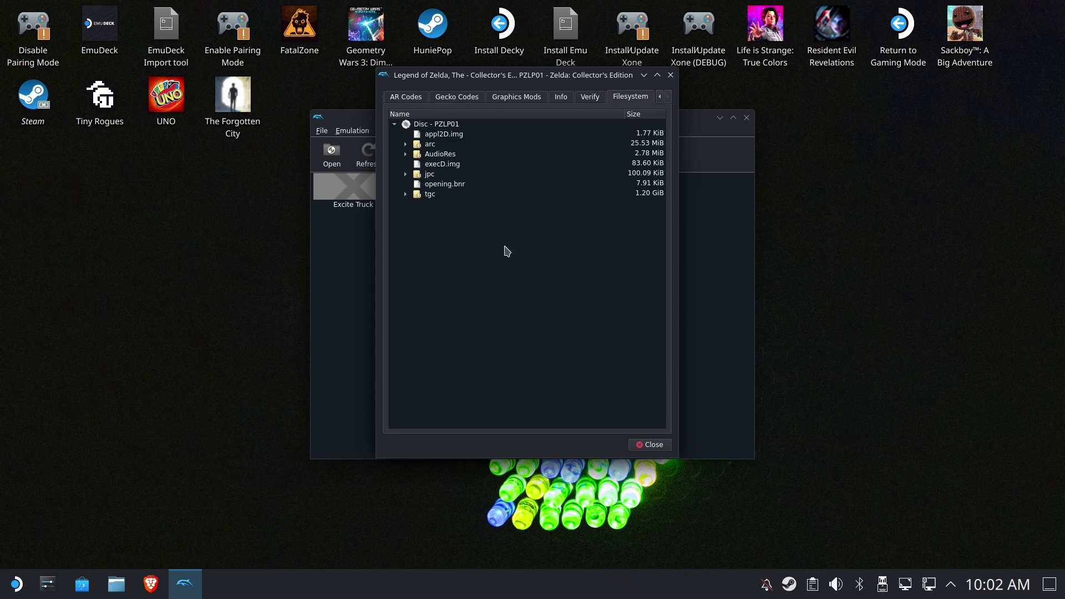
Step: Extract zelda_PAL_093003.tgc from the disc's tgc folder into Downloads, then close the game properties and the emulator
double_click(437, 193)
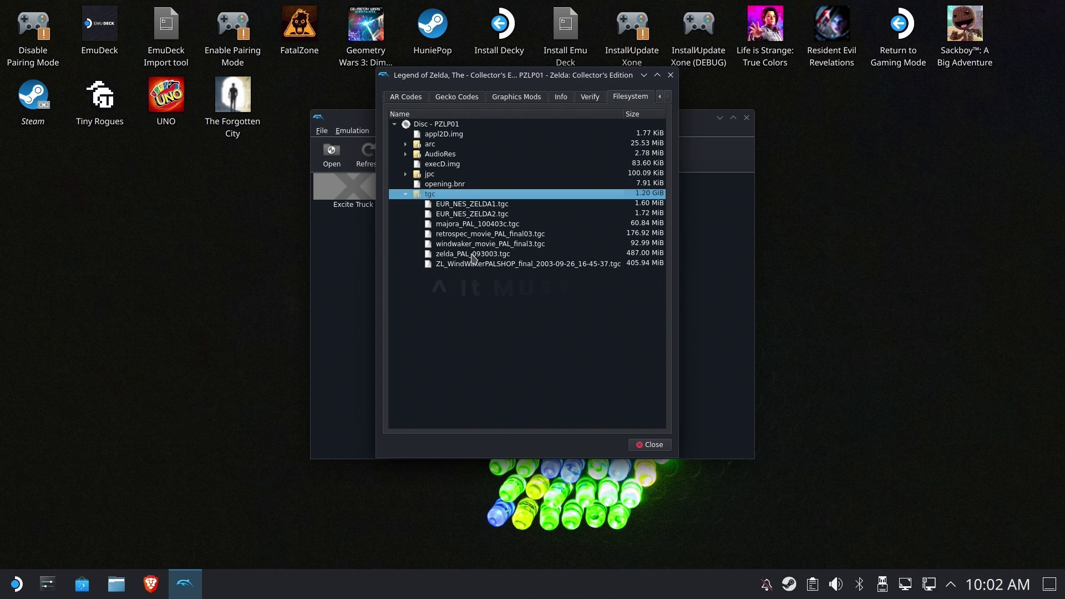
click(450, 256)
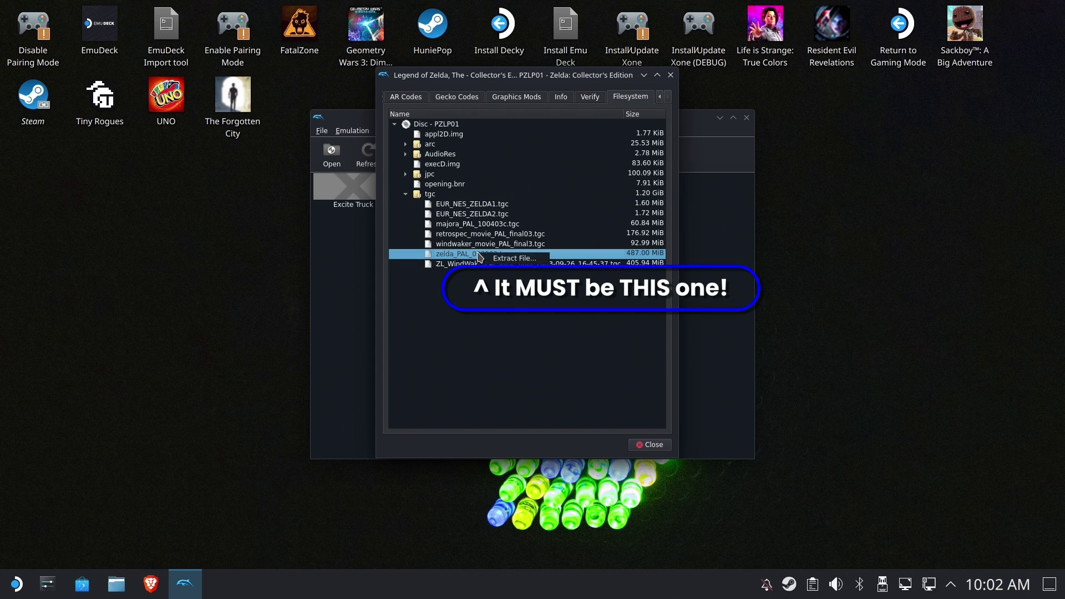
right_click(502, 256)
click(501, 260)
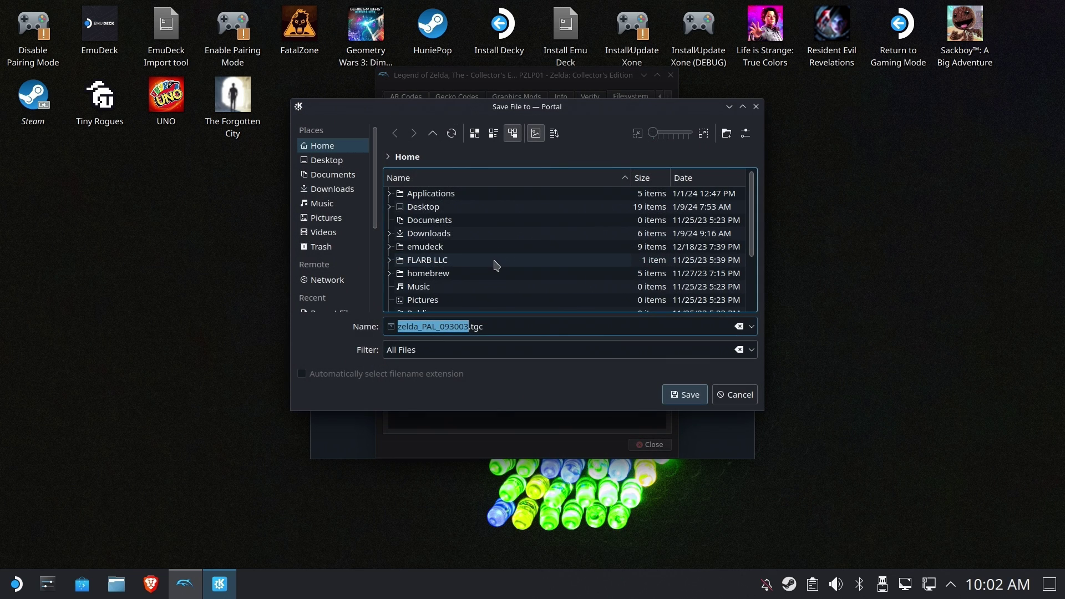
click(336, 189)
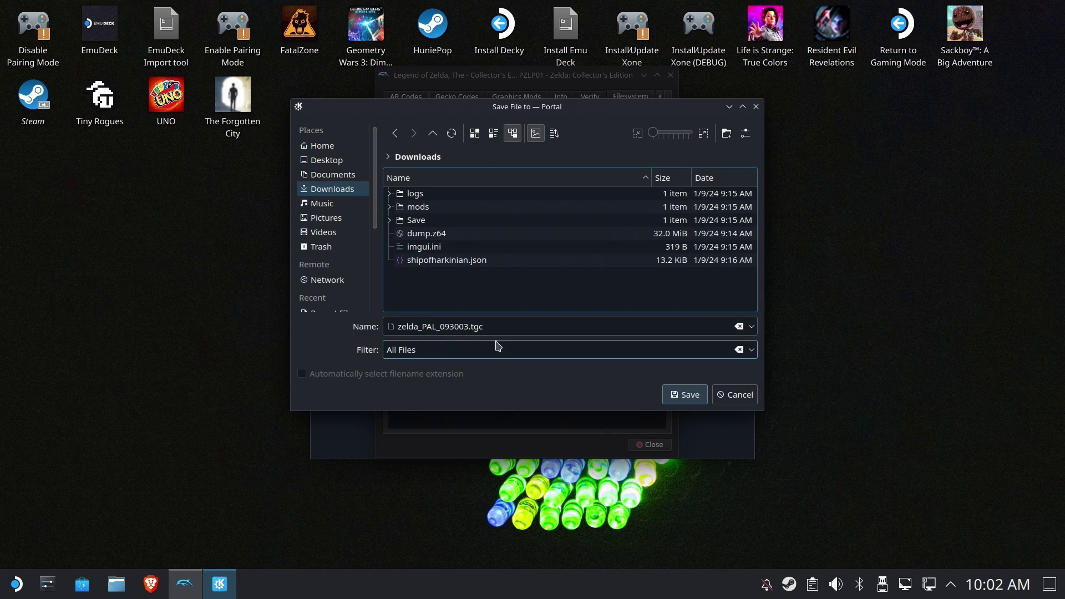
click(684, 395)
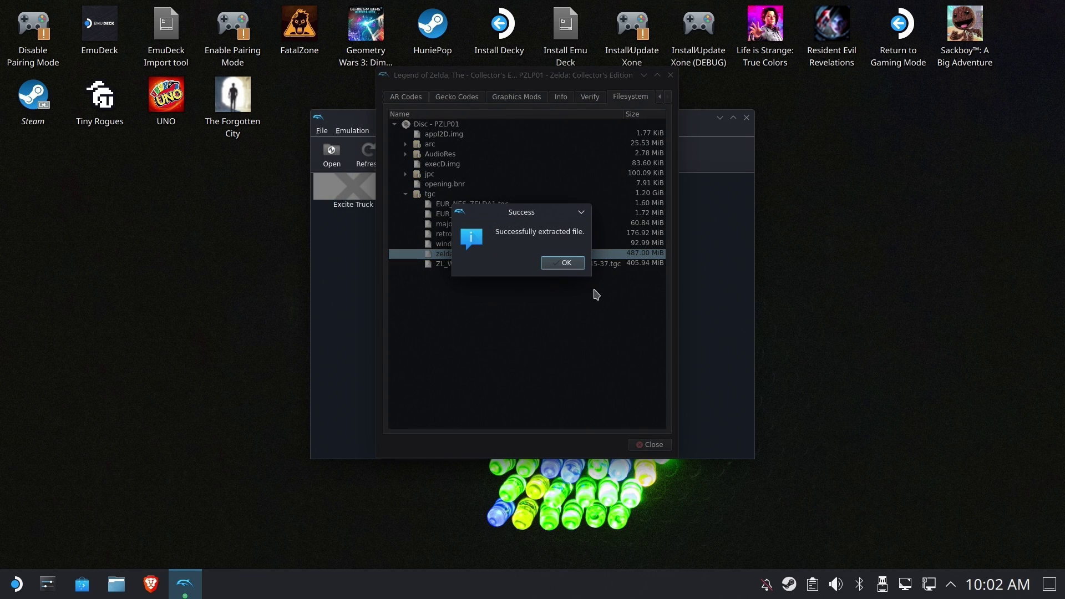
click(559, 265)
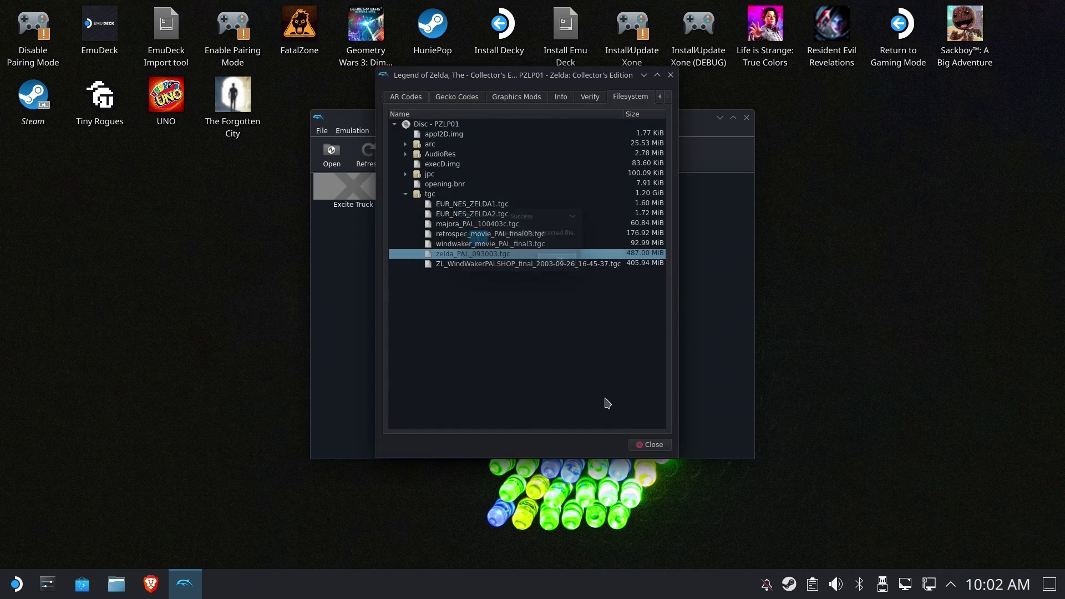
click(645, 444)
click(747, 119)
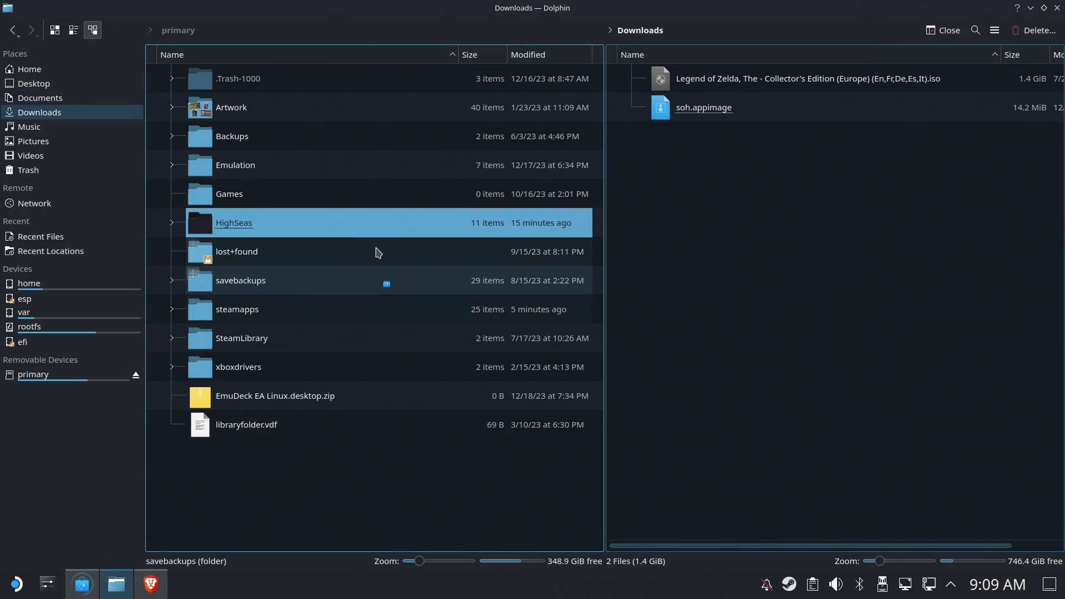
Step: Search the Discover software store for wxhex and install wxHexEditor
drag(377, 253, 417, 199)
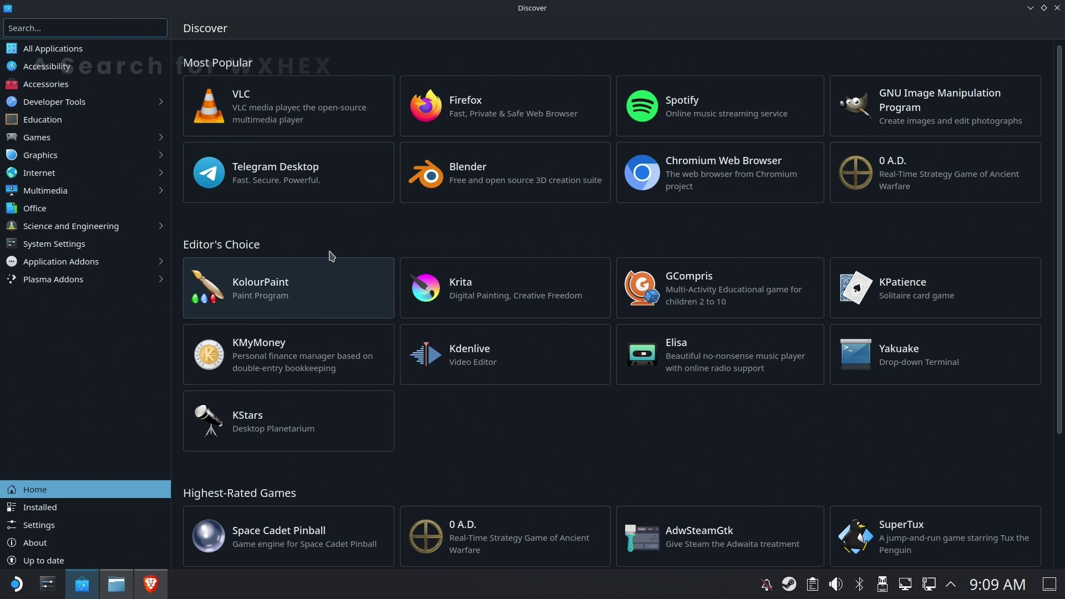
click(87, 25)
text(wxhex)
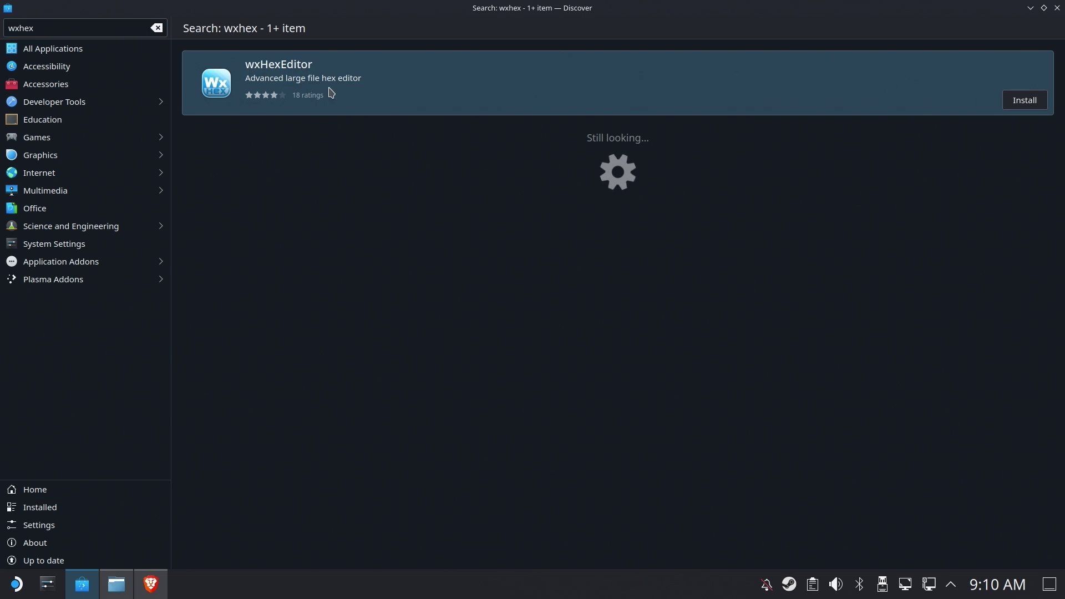
click(1024, 102)
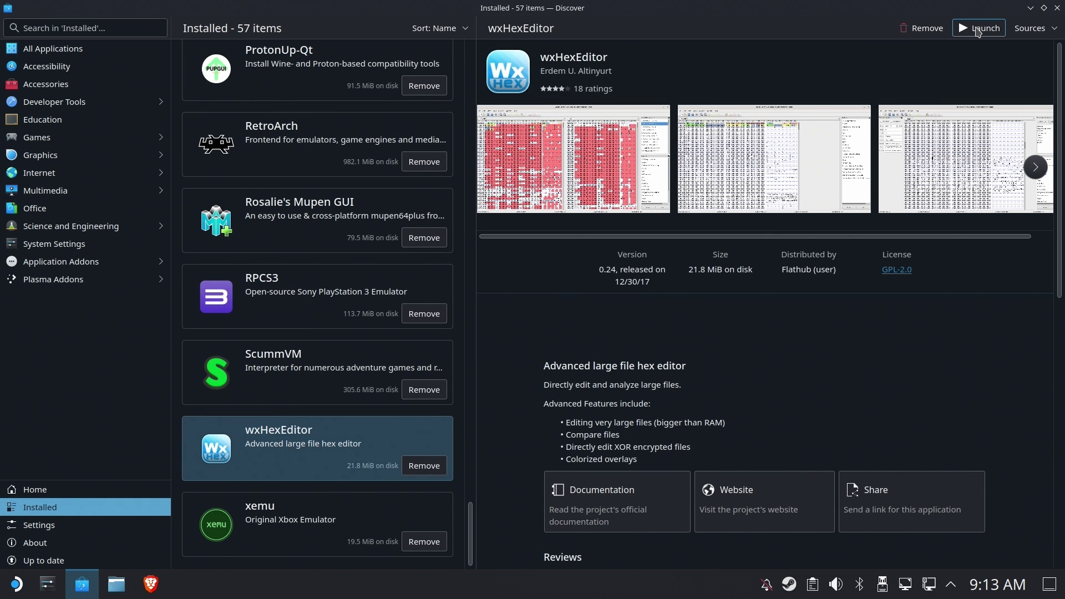
Step: Launch wxHexEditor and open zelda_PAL_093003.tgc from the Downloads folder
click(977, 31)
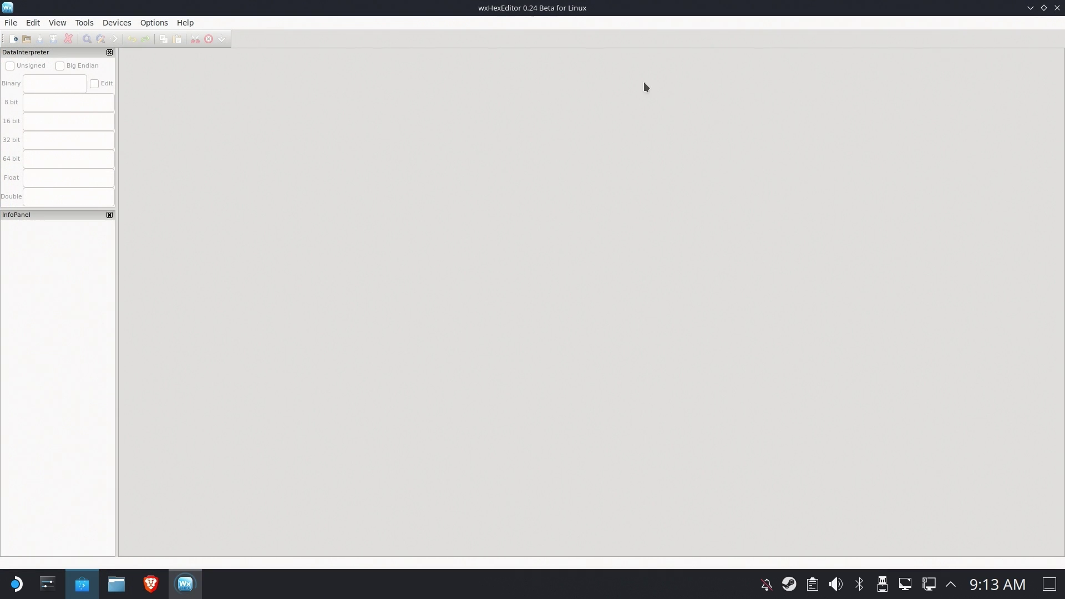
click(13, 23)
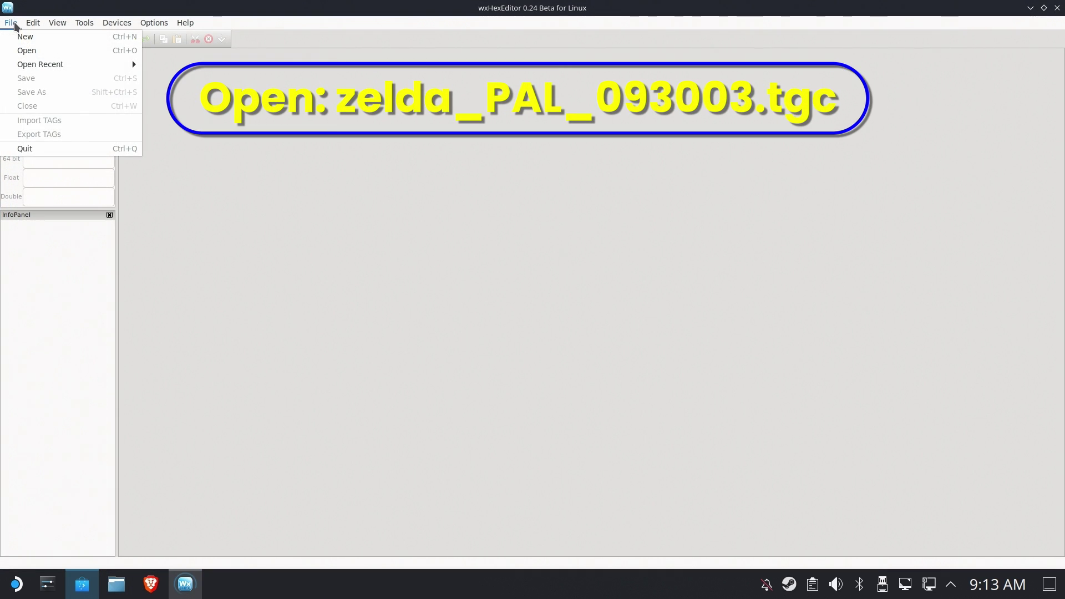
click(26, 51)
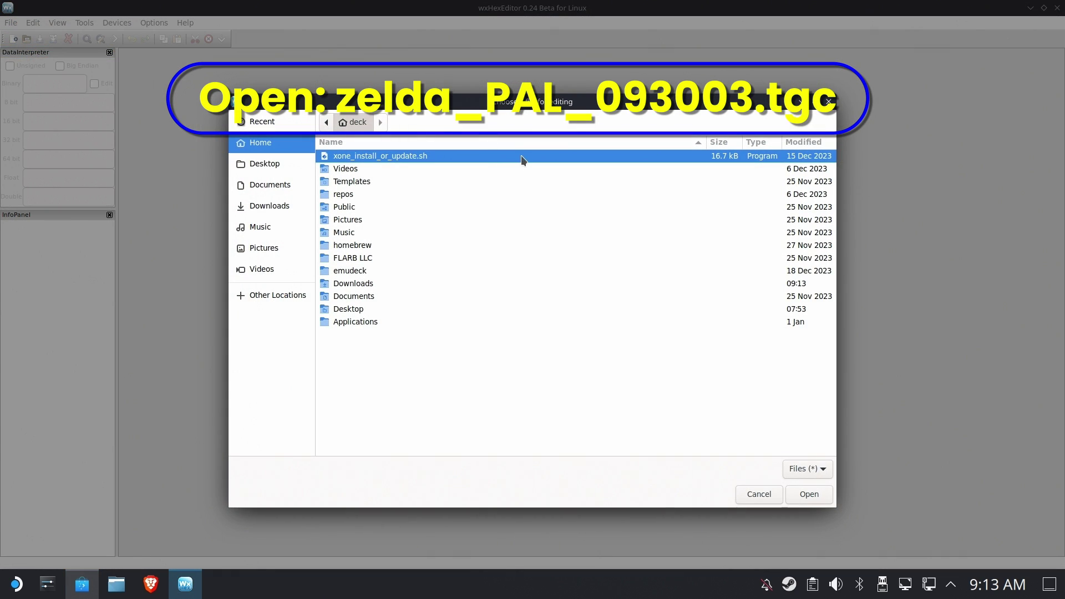
click(266, 206)
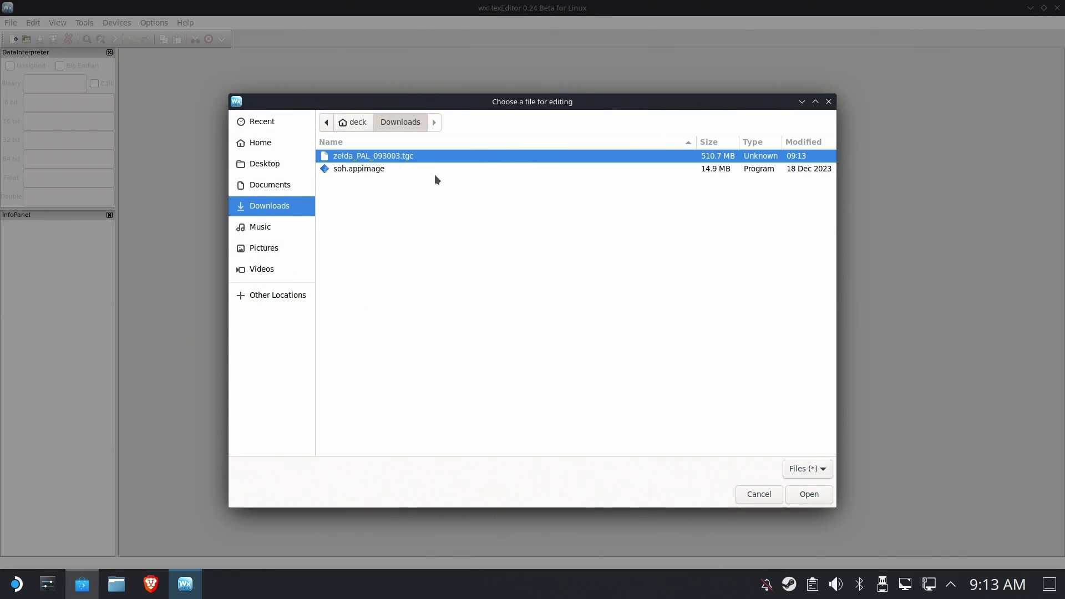
double_click(398, 157)
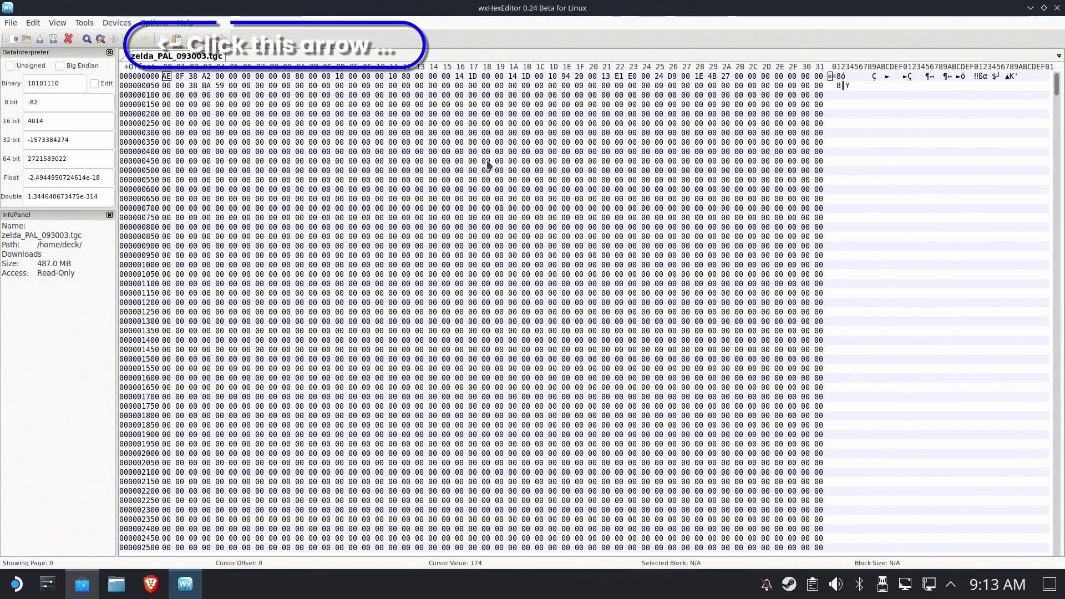
Step: Go to hex offset 1c669fc0 from the beginning of the file and set the selection block start there
click(114, 39)
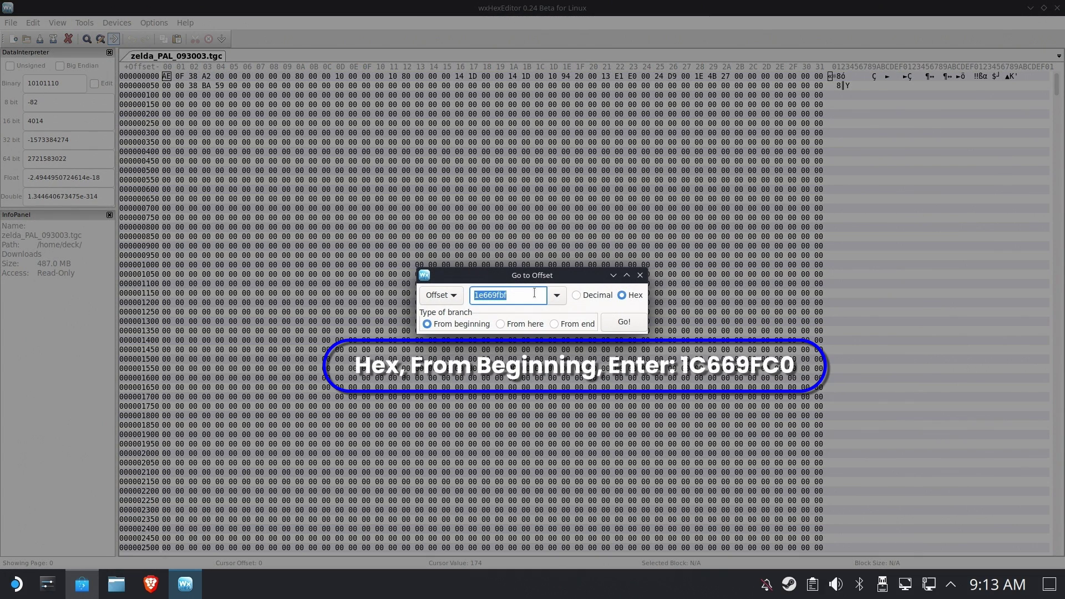
click(554, 296)
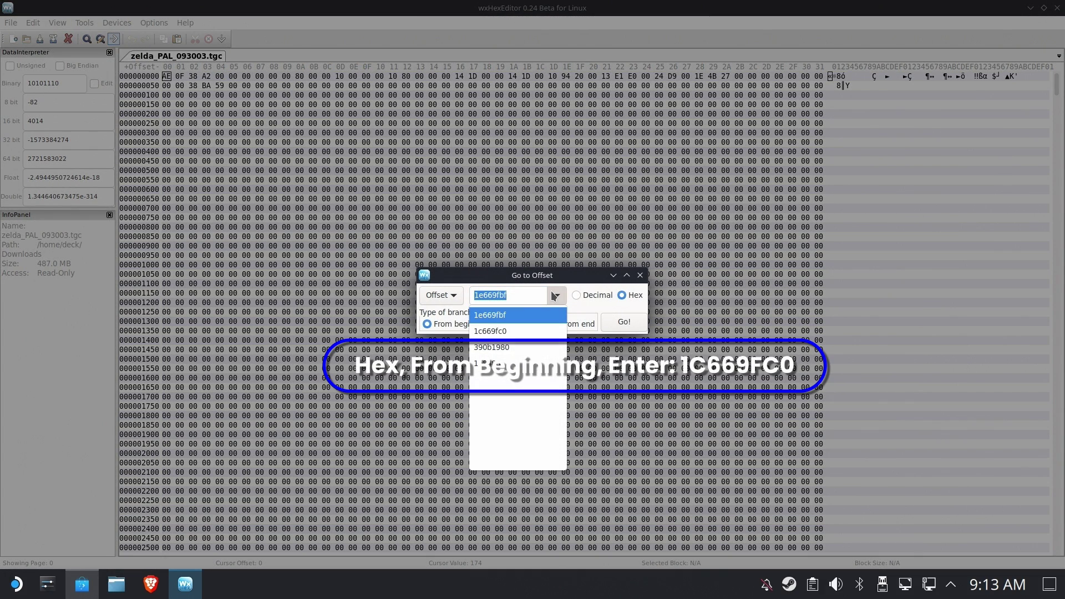
click(493, 331)
double_click(492, 296)
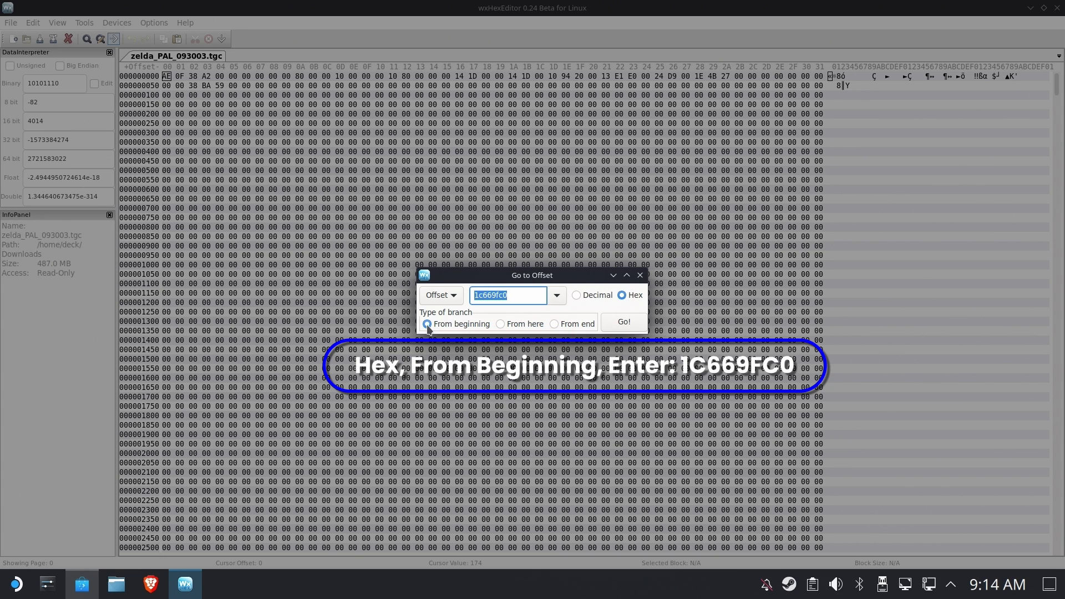
click(630, 329)
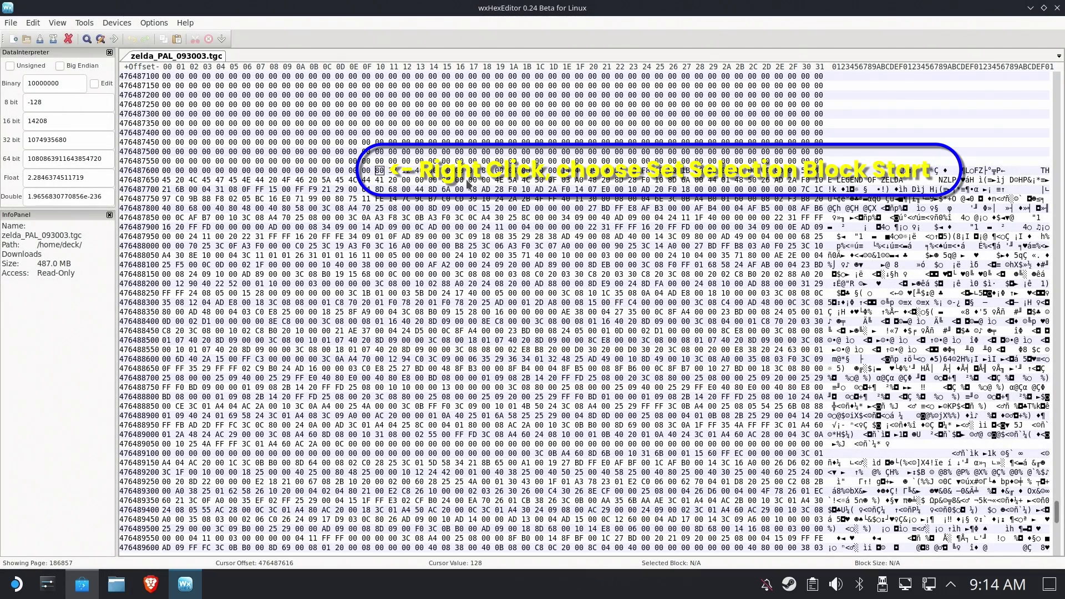
right_click(386, 175)
click(442, 292)
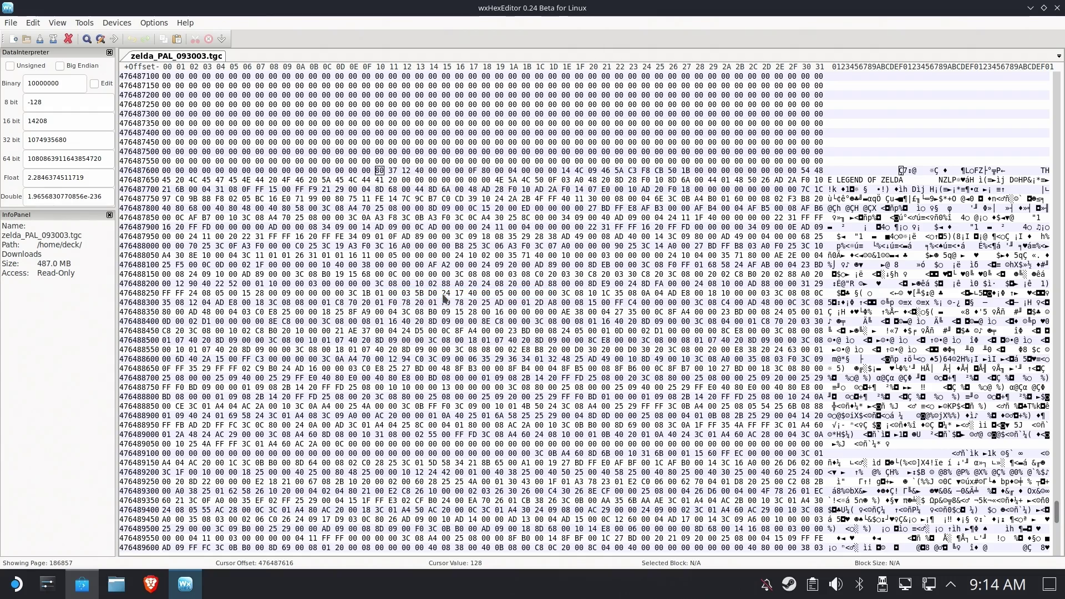
Step: Go to hex offset 1e669fbf from the beginning of the file and set the selection block end there
click(113, 38)
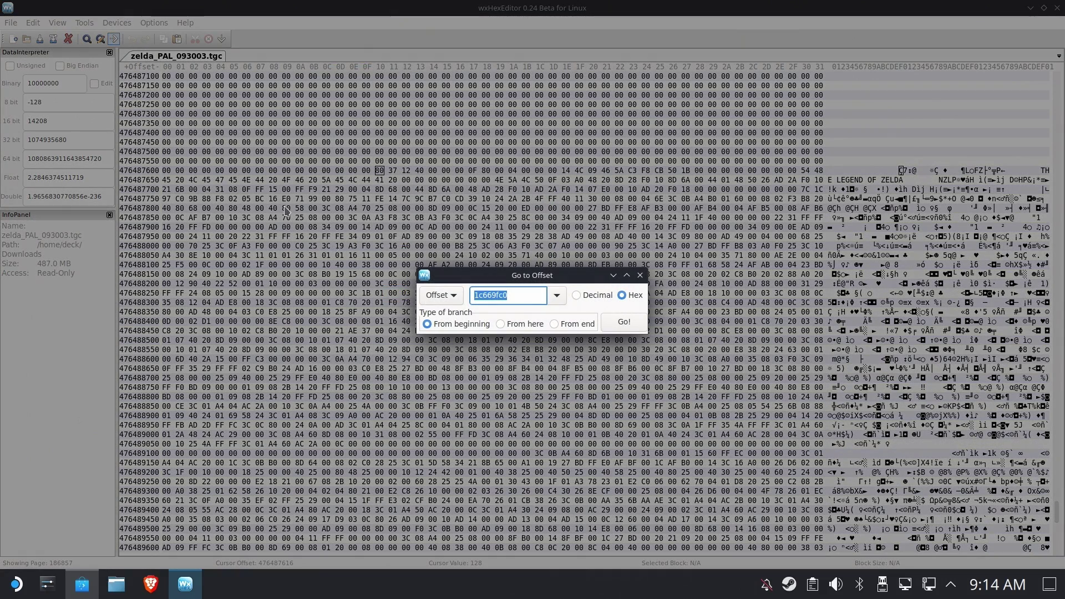
click(558, 296)
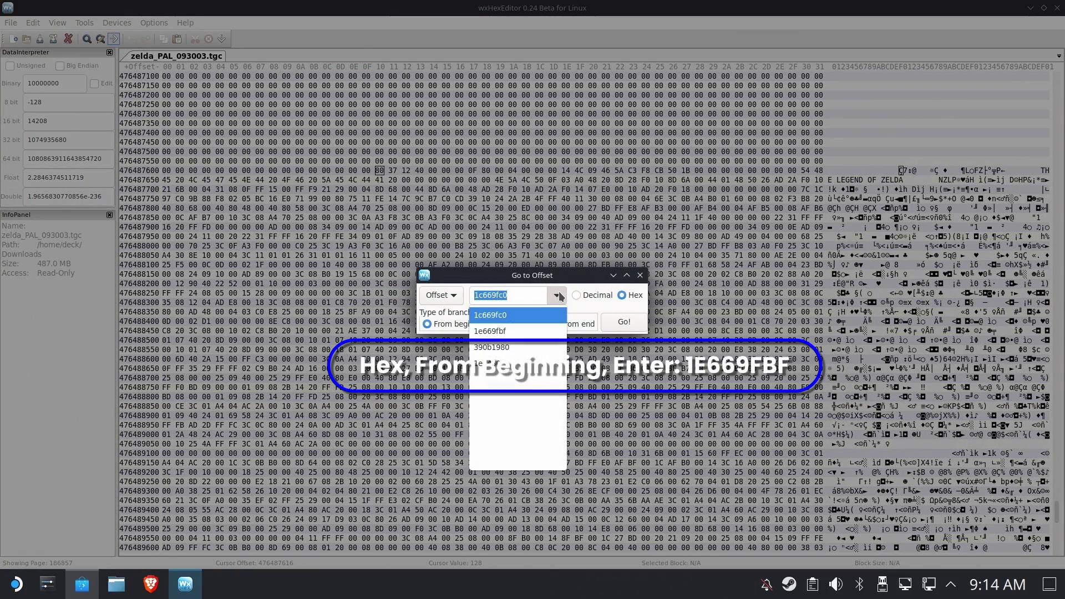
click(500, 332)
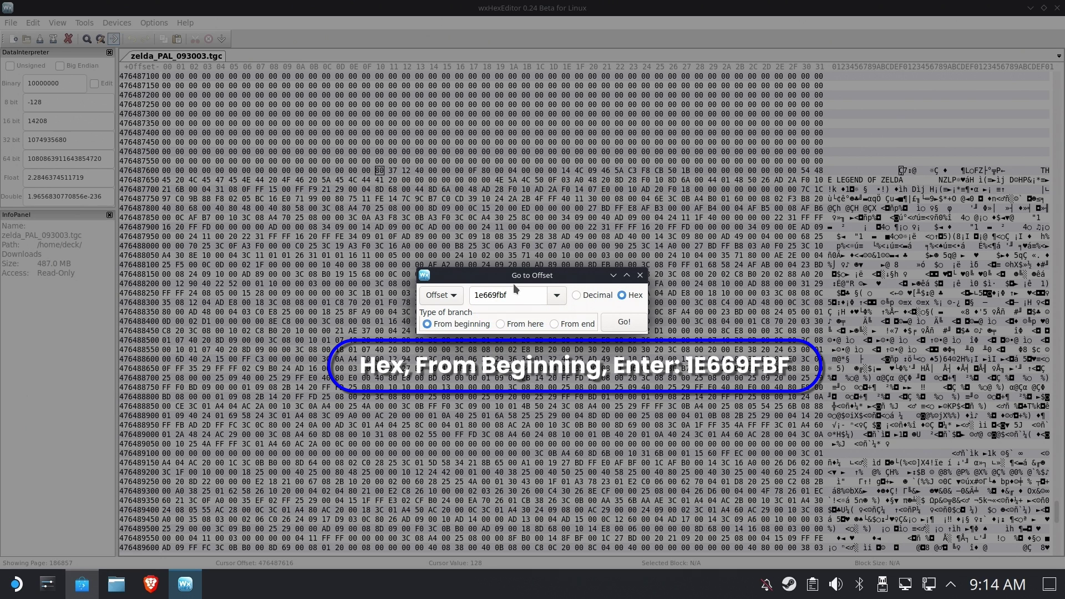
click(625, 322)
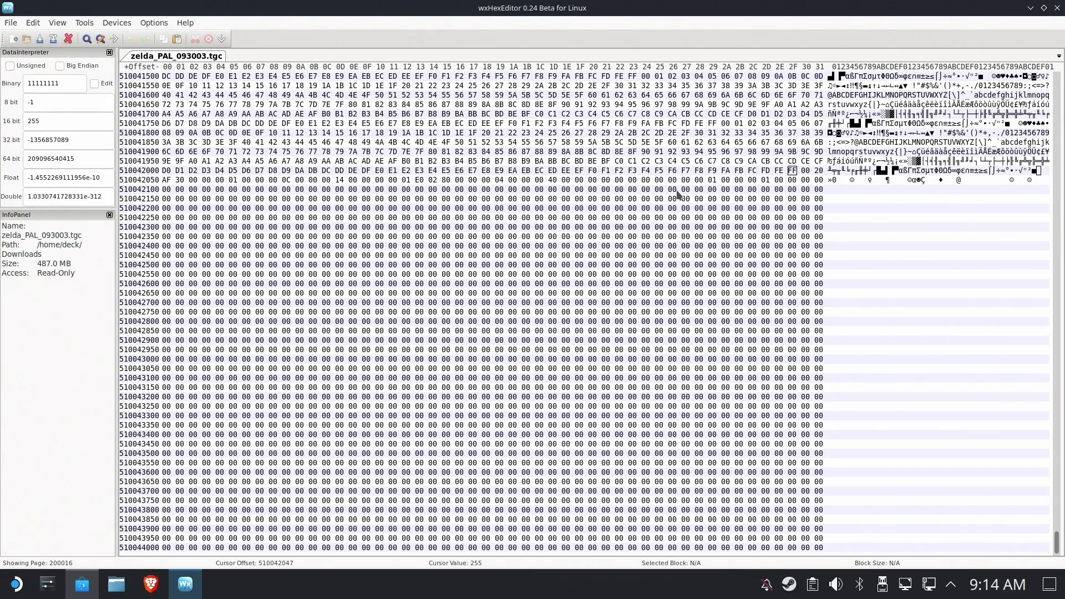
right_click(792, 173)
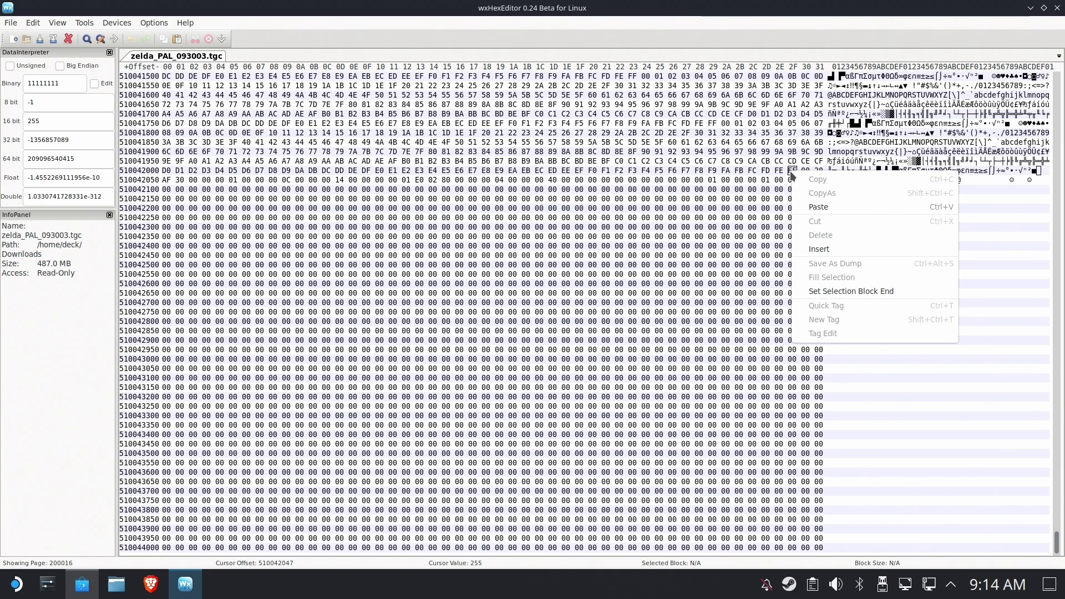
click(827, 291)
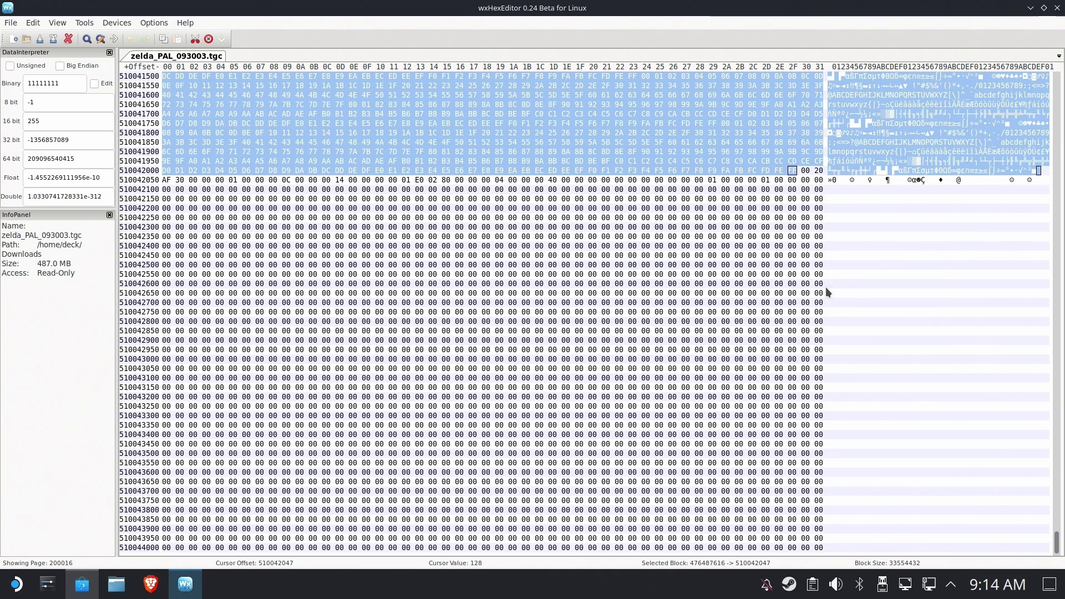
Step: Save the selected block as a dump named dump.z64 in Downloads and close the hex editor
right_click(443, 108)
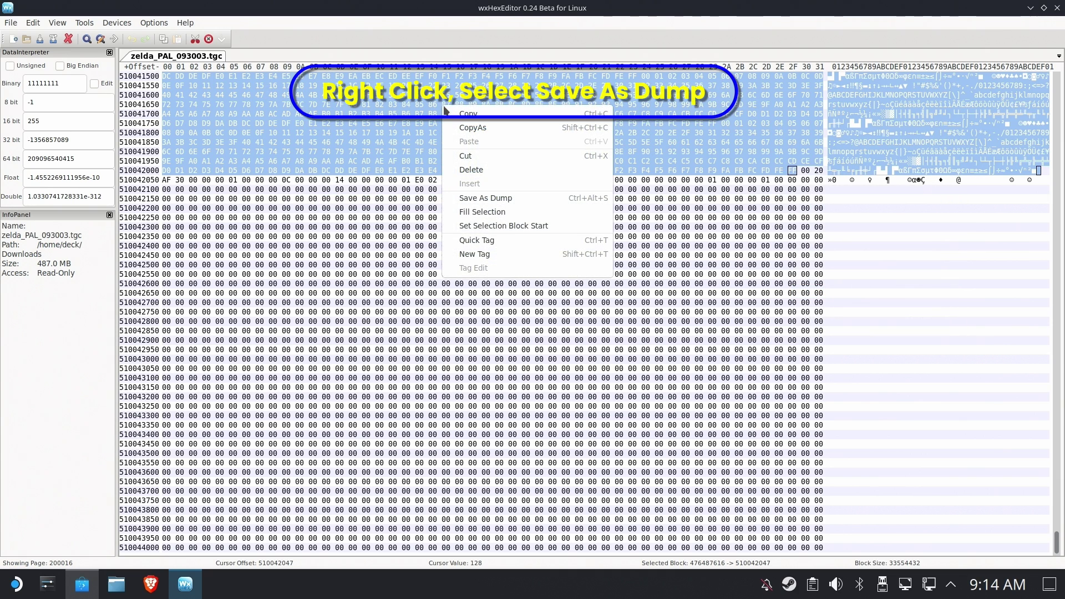
click(487, 198)
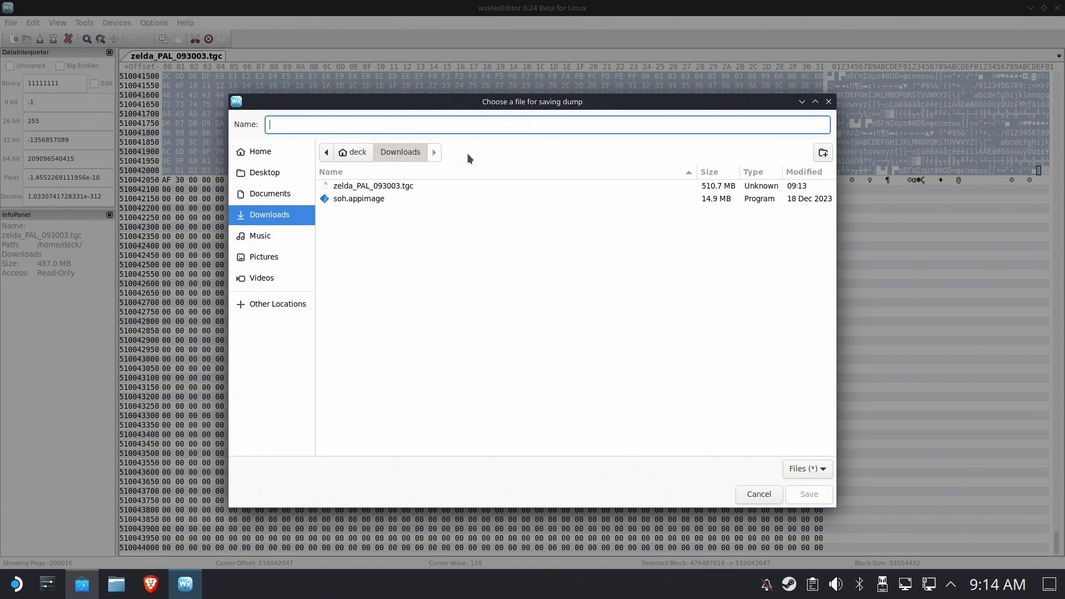
text(dump.z64)
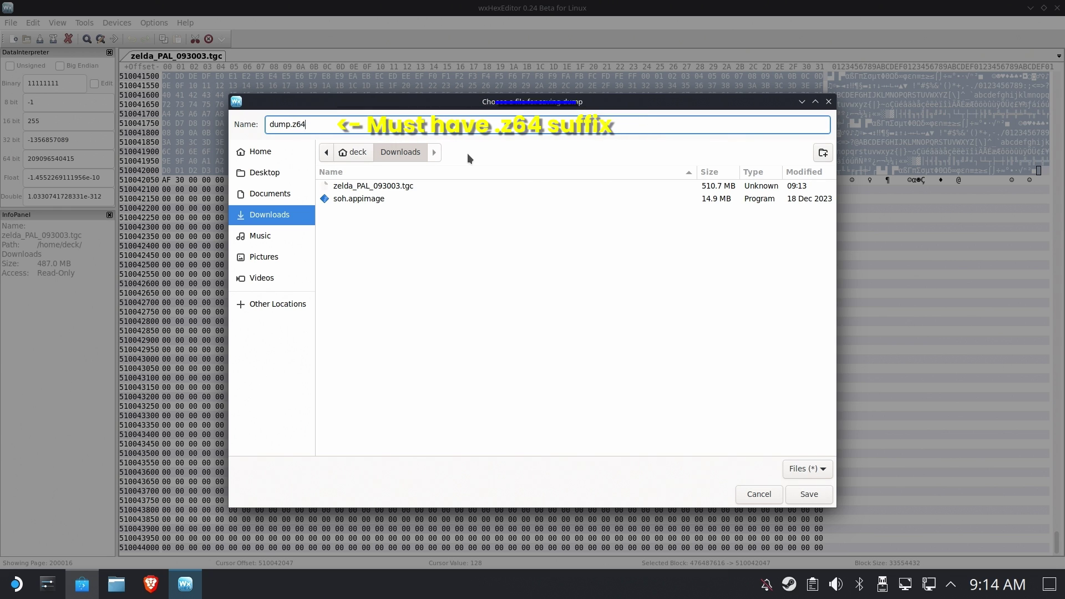
key(Return)
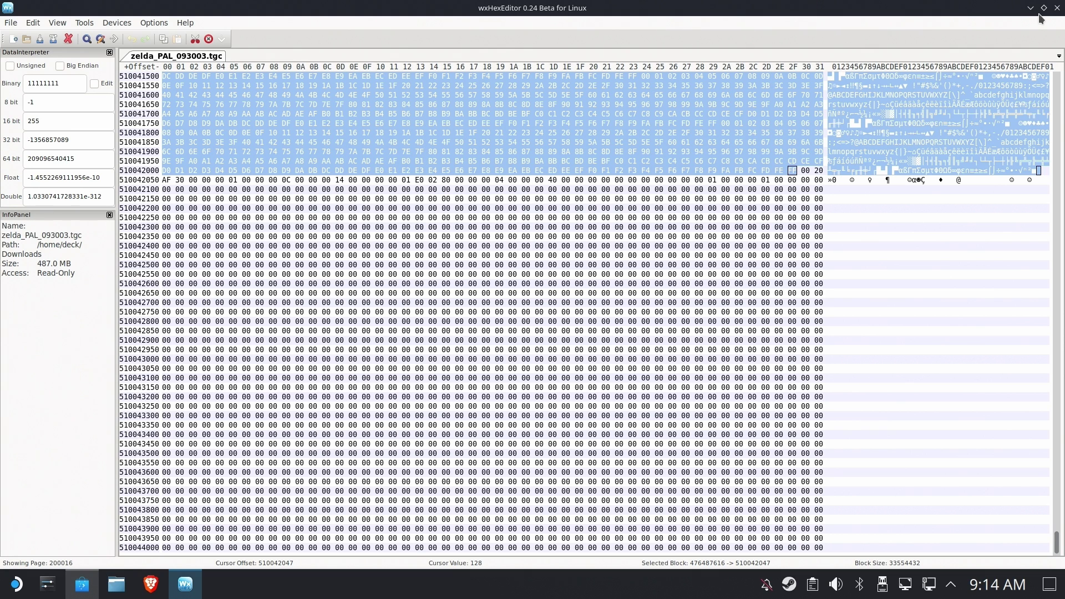
click(1056, 8)
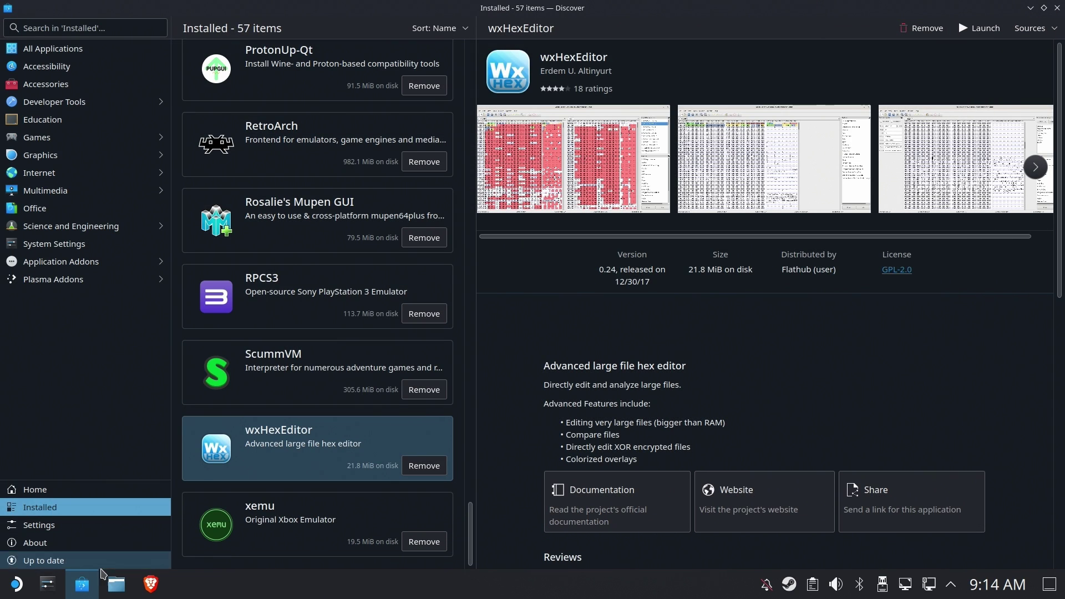
Step: Switch to the Dolphin file manager and set soh.appimage in Downloads as executable in its permissions
key(alt+Tab)
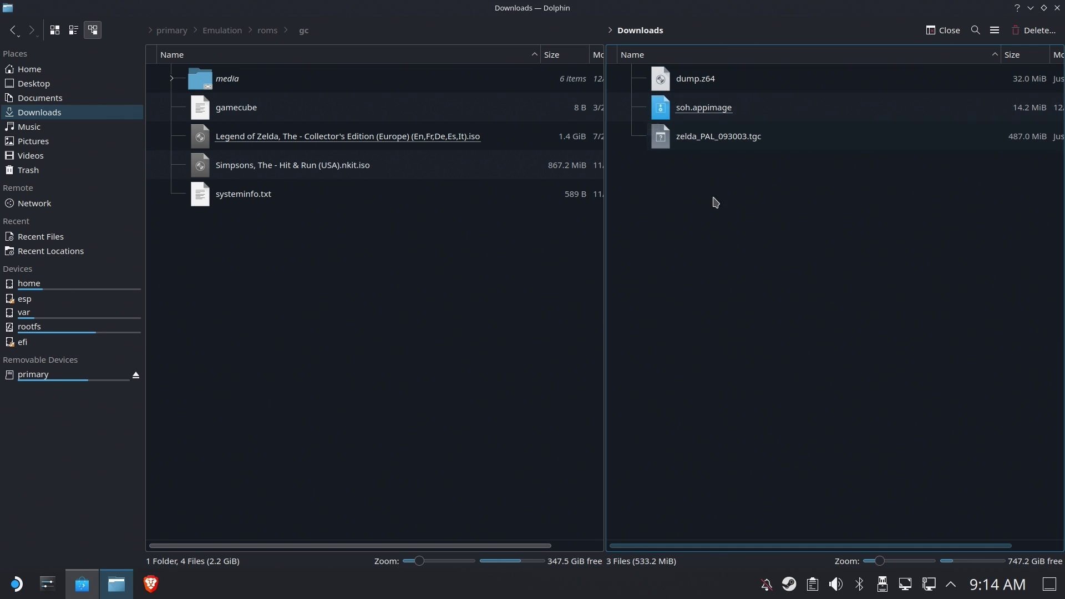
click(688, 108)
right_click(706, 112)
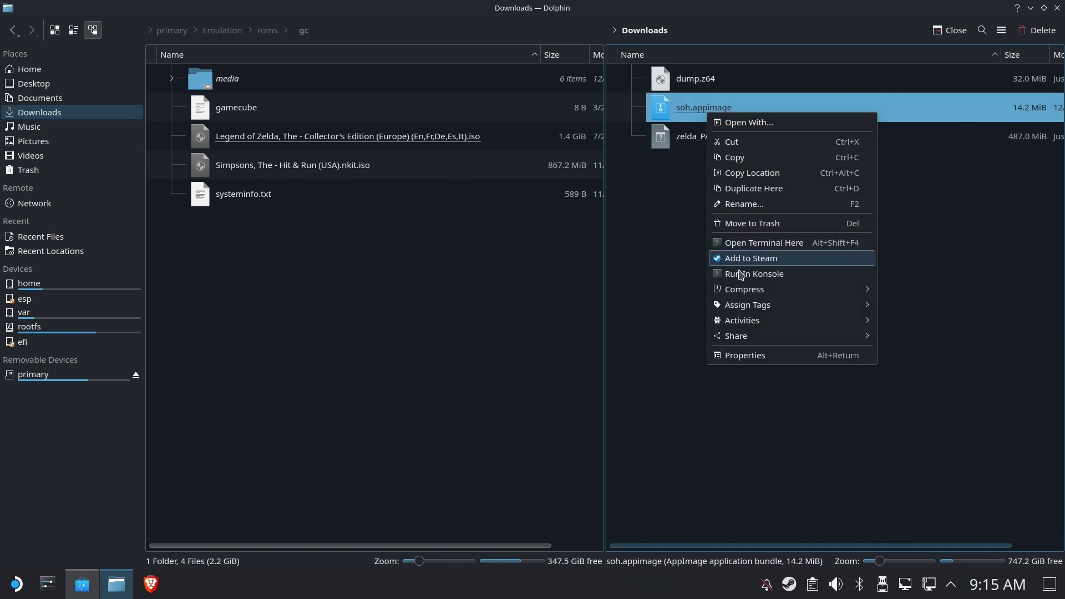
click(745, 356)
click(474, 143)
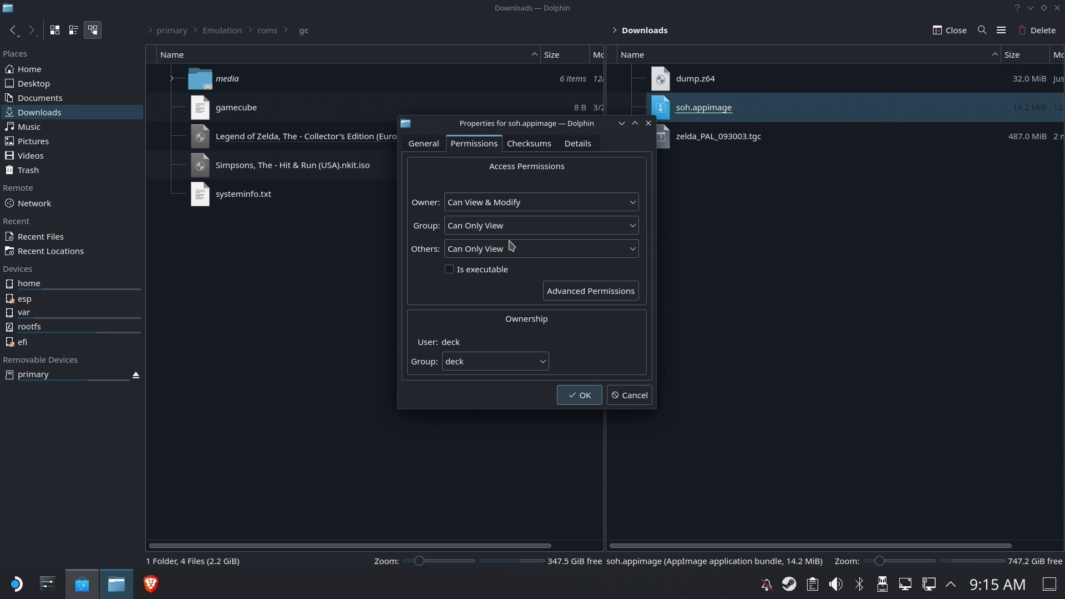
click(449, 270)
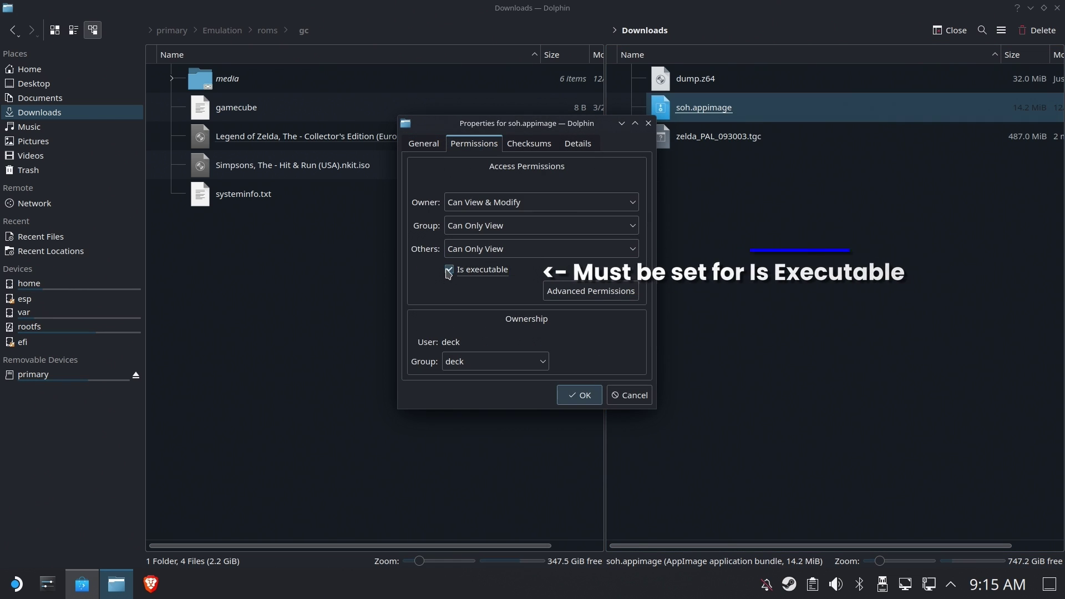
click(577, 395)
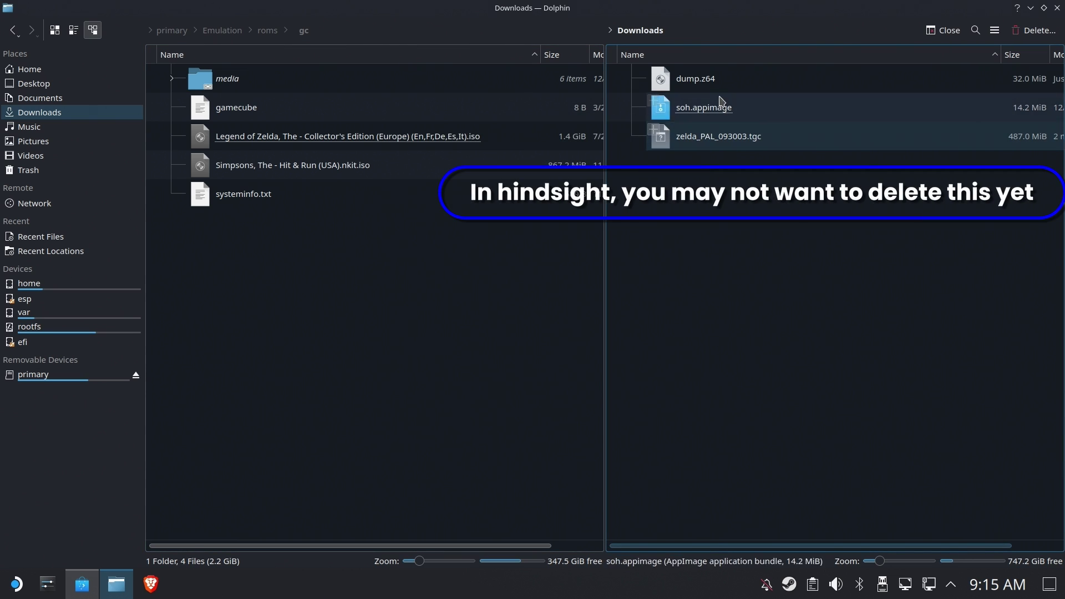
Step: Delete zelda_PAL_093003.tgc from the Downloads folder
click(687, 135)
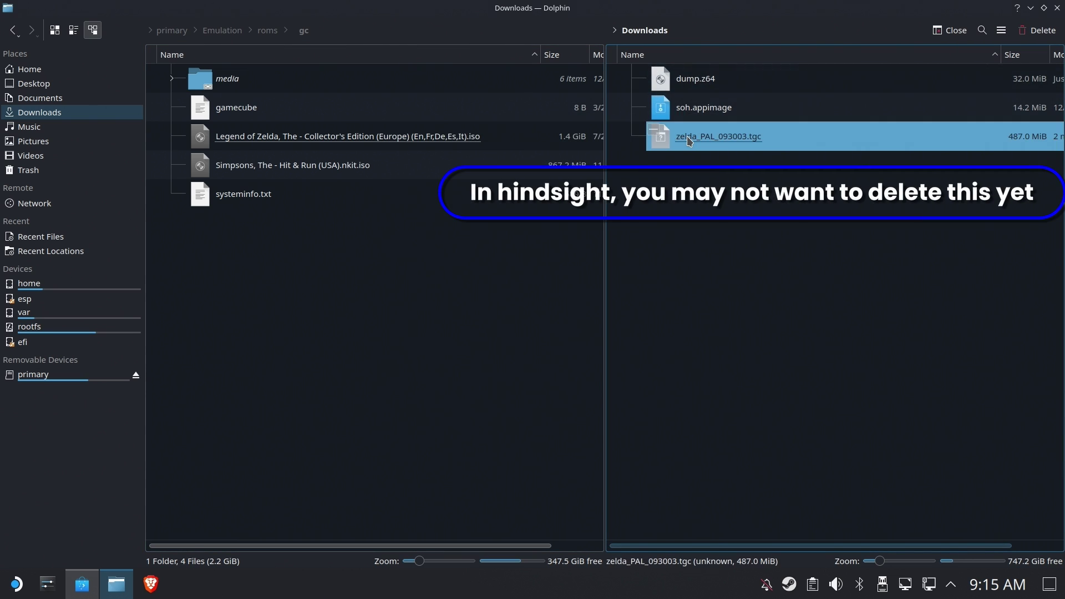
right_click(686, 136)
click(1036, 31)
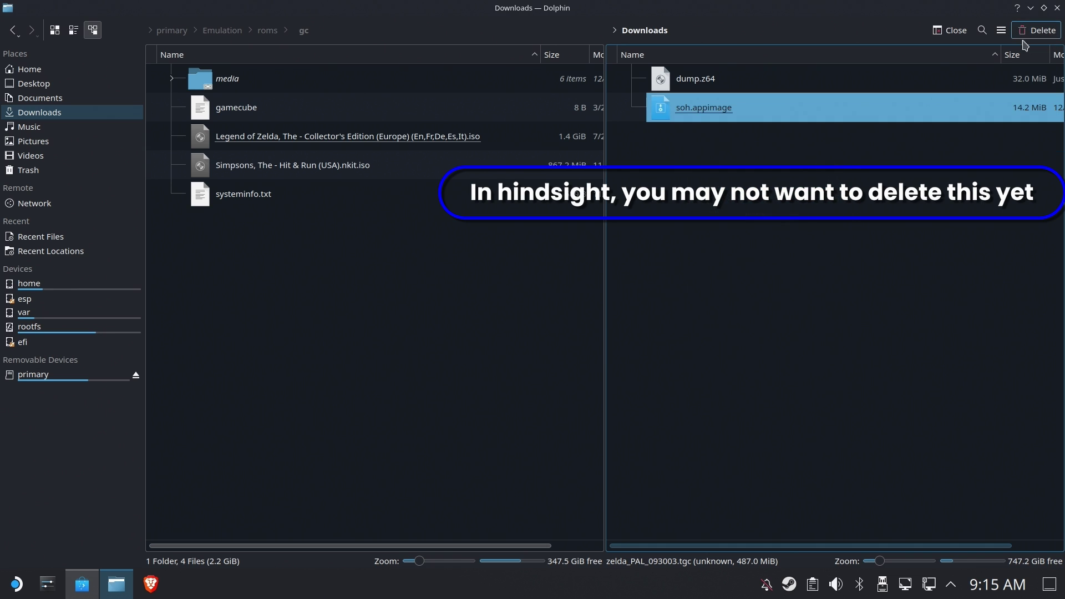
Step: Run soh.appimage from Downloads to generate oot.otr, look at the enhancements menu and close the game window
click(693, 106)
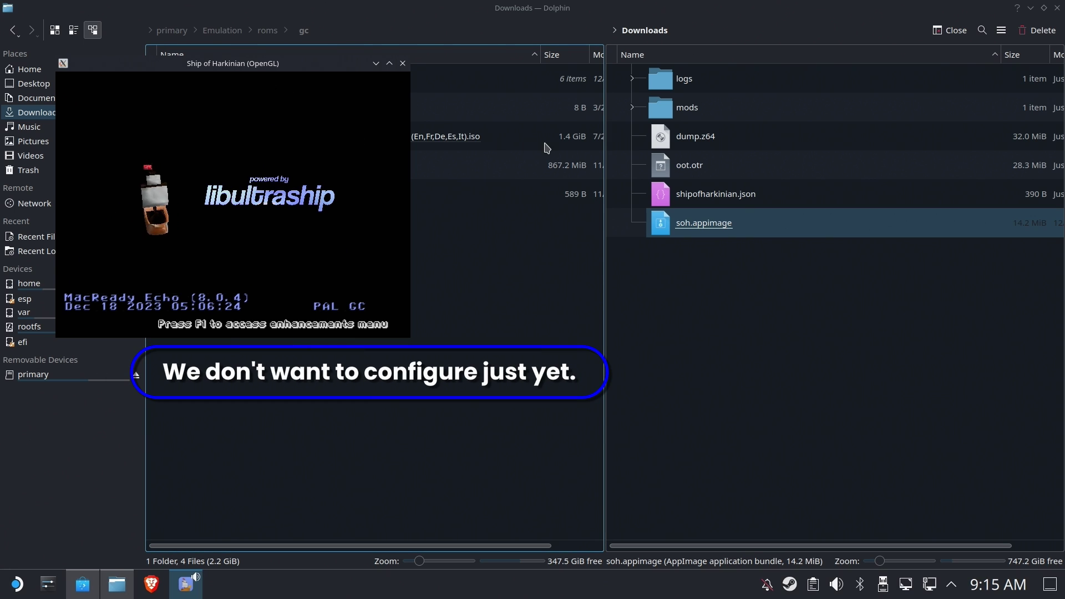
key(F1)
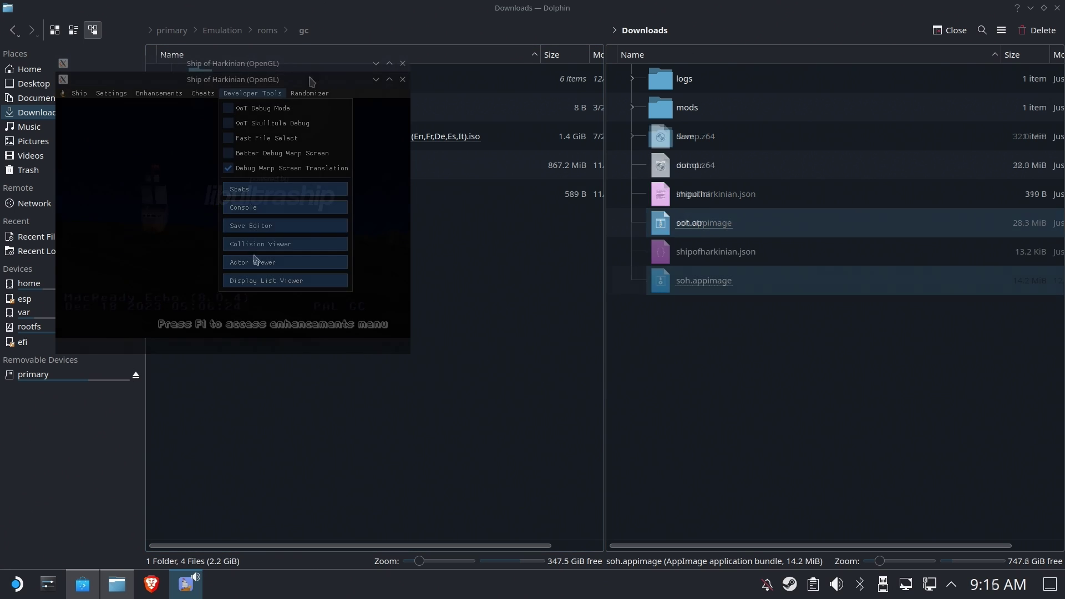
click(403, 79)
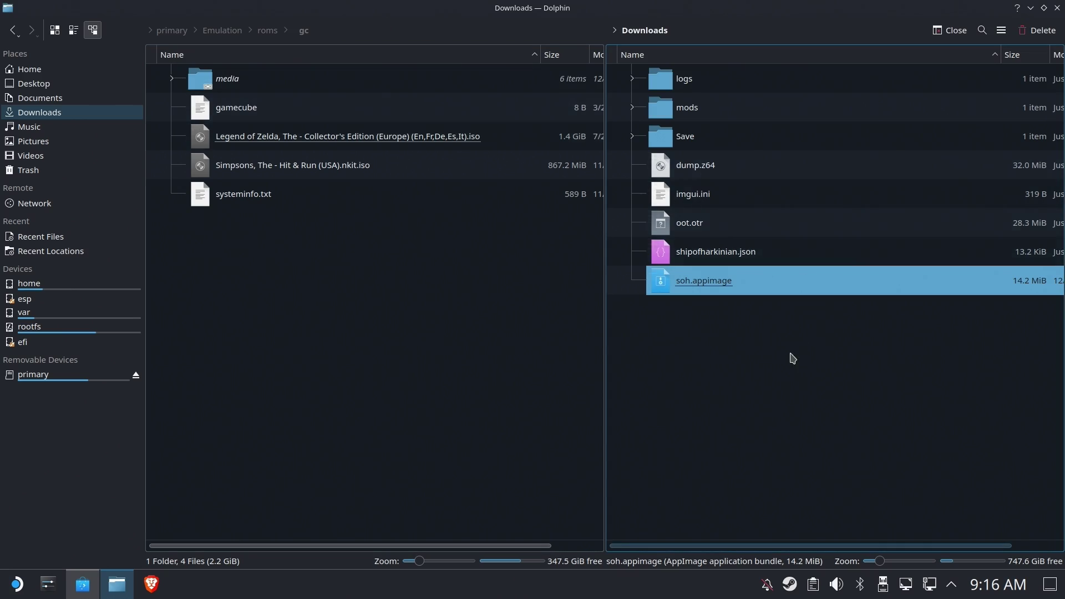
click(789, 367)
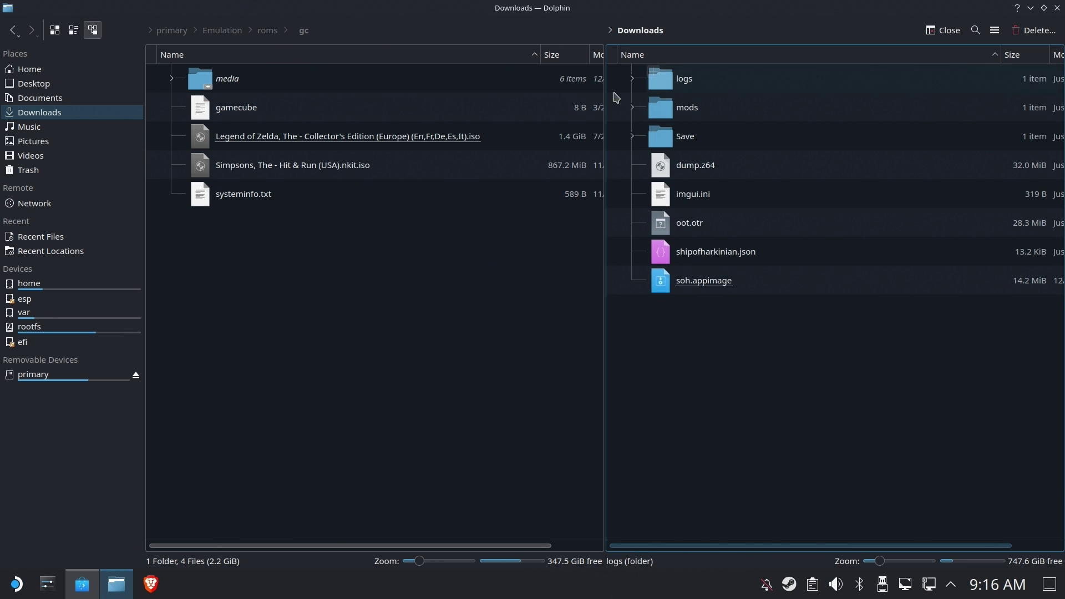
Step: Create a new folder named SoH in the Home directory beside the Downloads pane and open it
click(304, 261)
click(26, 69)
scroll(330, 268, down, 3)
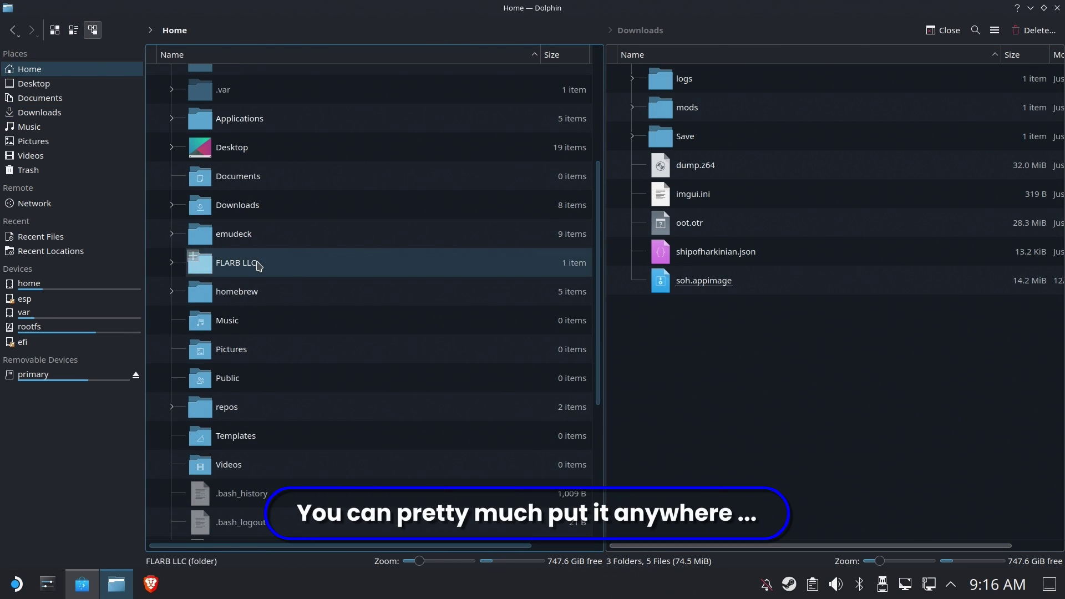
right_click(340, 314)
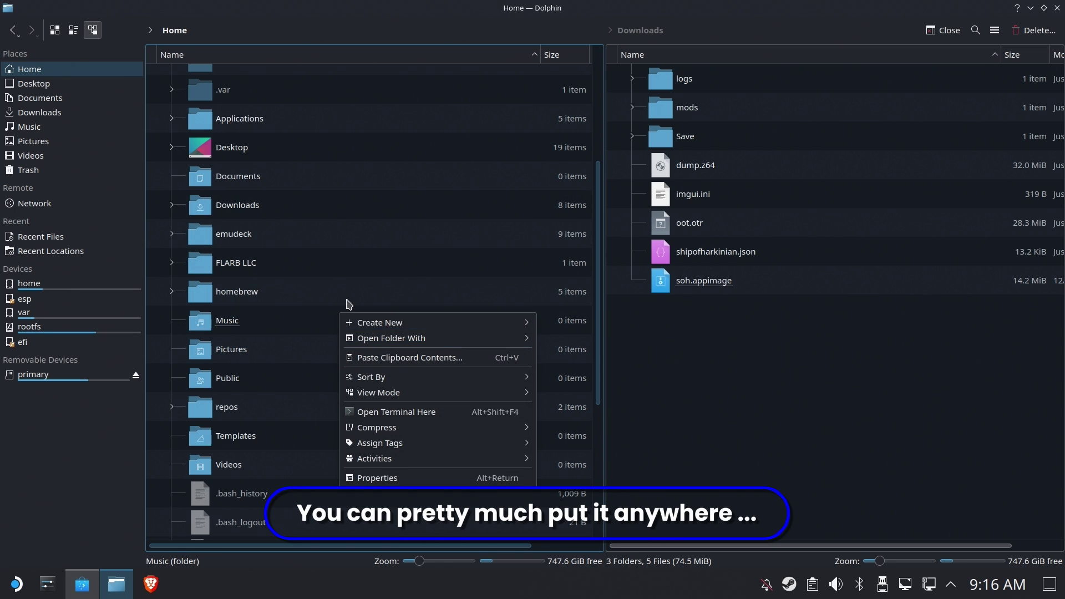
mouse_move(353, 322)
click(552, 322)
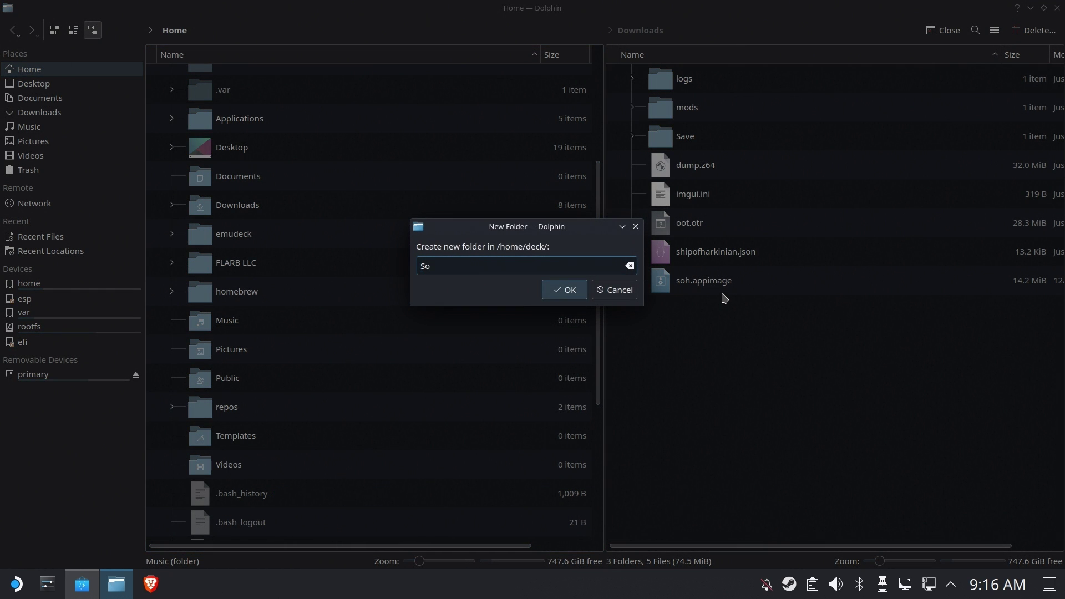
key(Return)
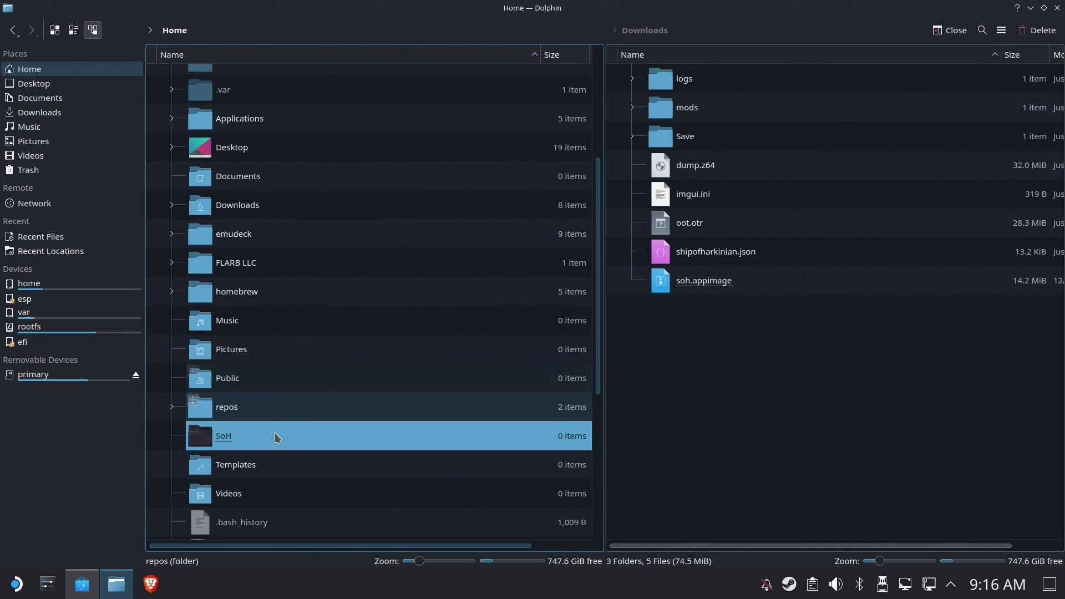
double_click(234, 442)
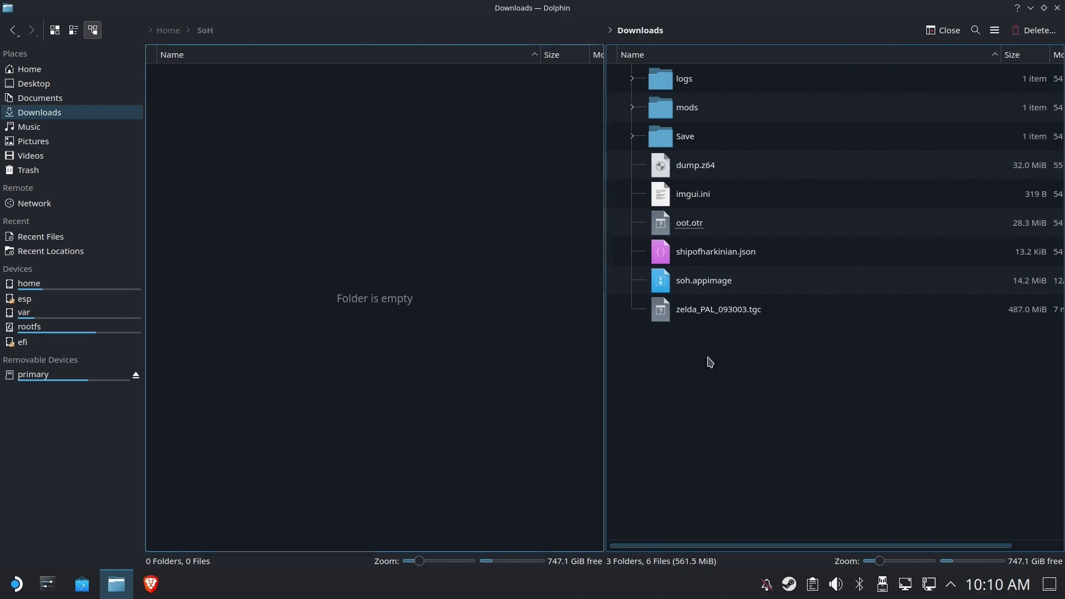
Step: Move soh.appimage and oot.otr from Downloads into the SoH folder
drag(703, 281, 439, 157)
click(440, 157)
drag(689, 223, 366, 146)
click(381, 154)
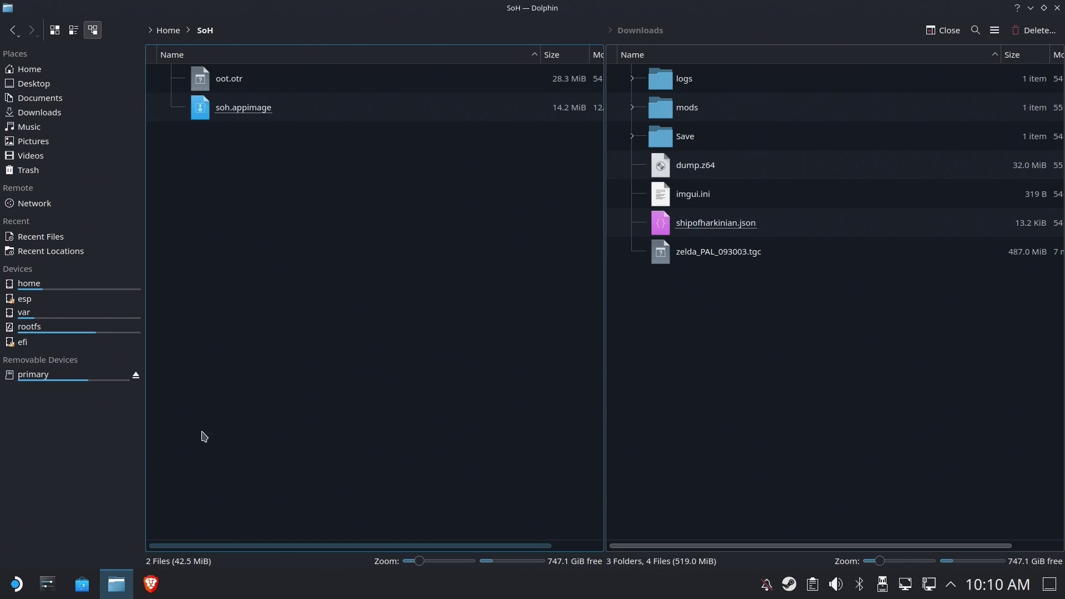
Step: Add soh.appimage from the SoH folder to Steam and open the Steam library
right_click(218, 110)
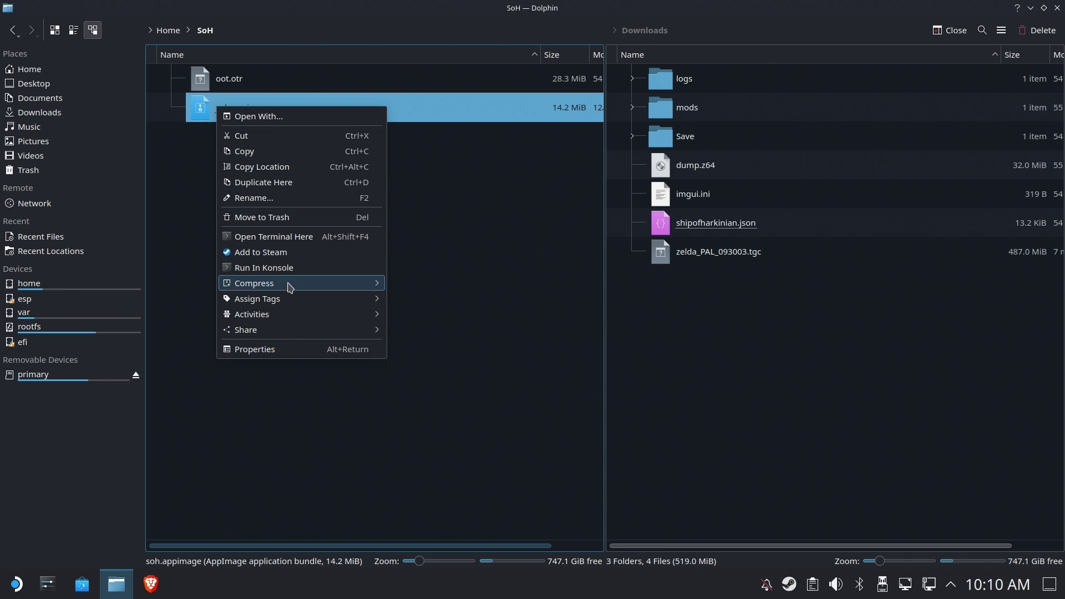
click(281, 253)
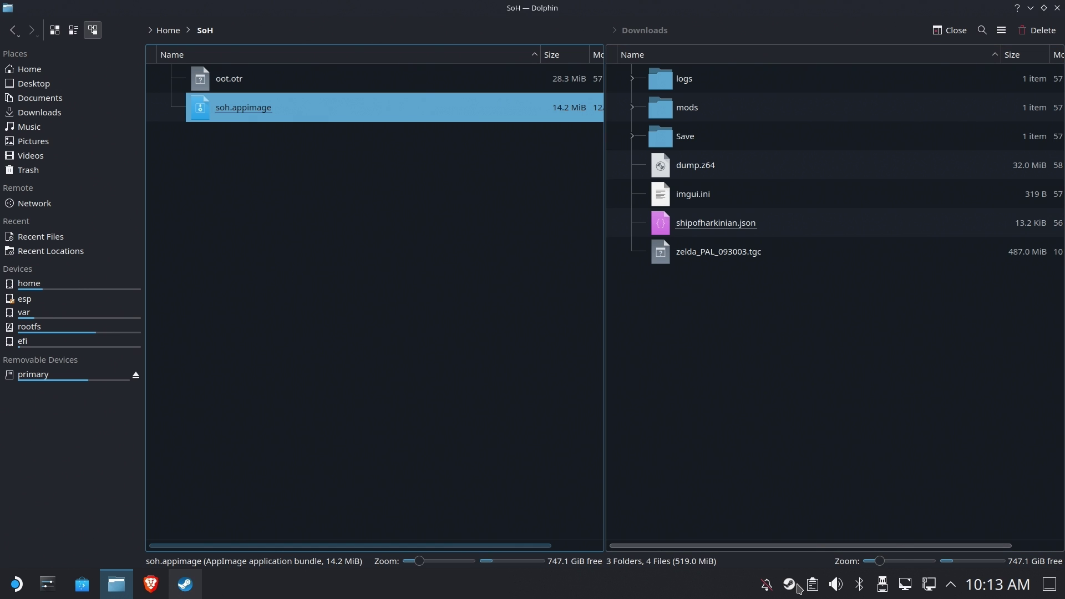
right_click(798, 584)
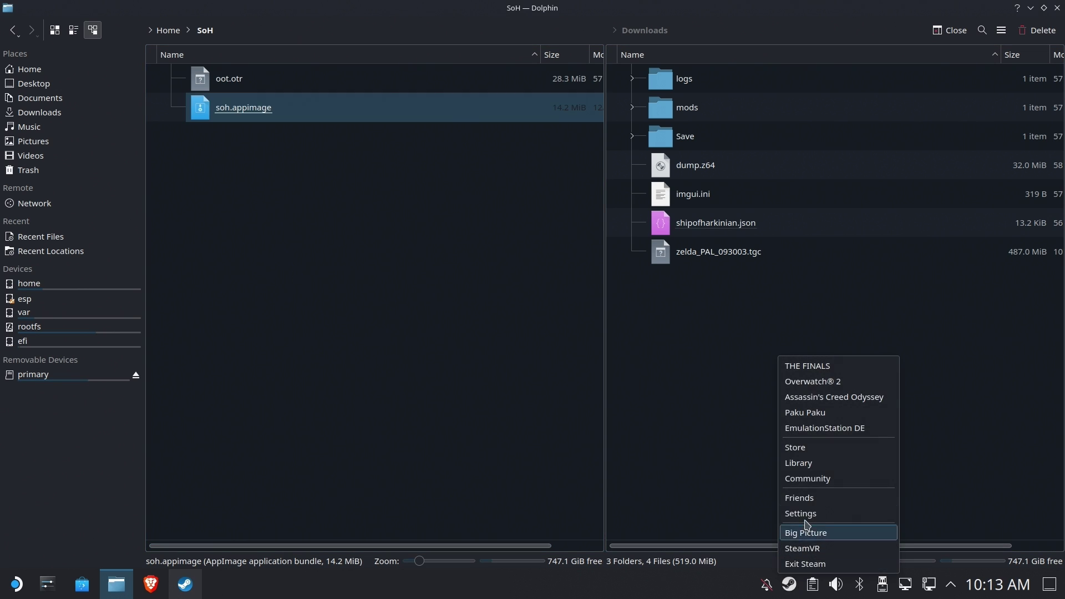
click(828, 467)
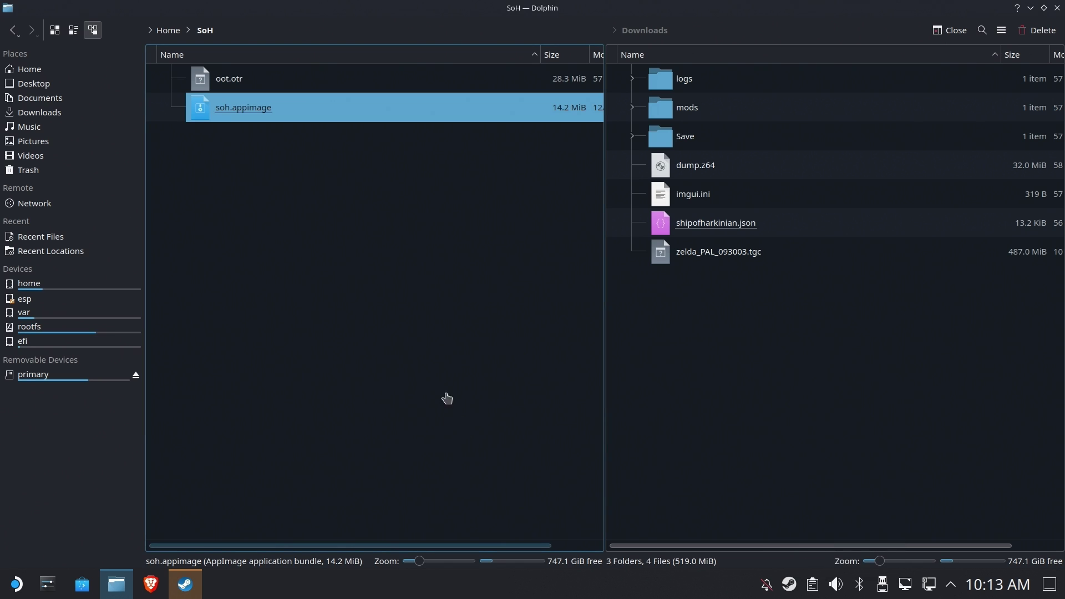
Step: Rename the soh.appimage shortcut in the Steam library as Ship of Harkanian and close the Steam window
scroll(76, 387, down, 3)
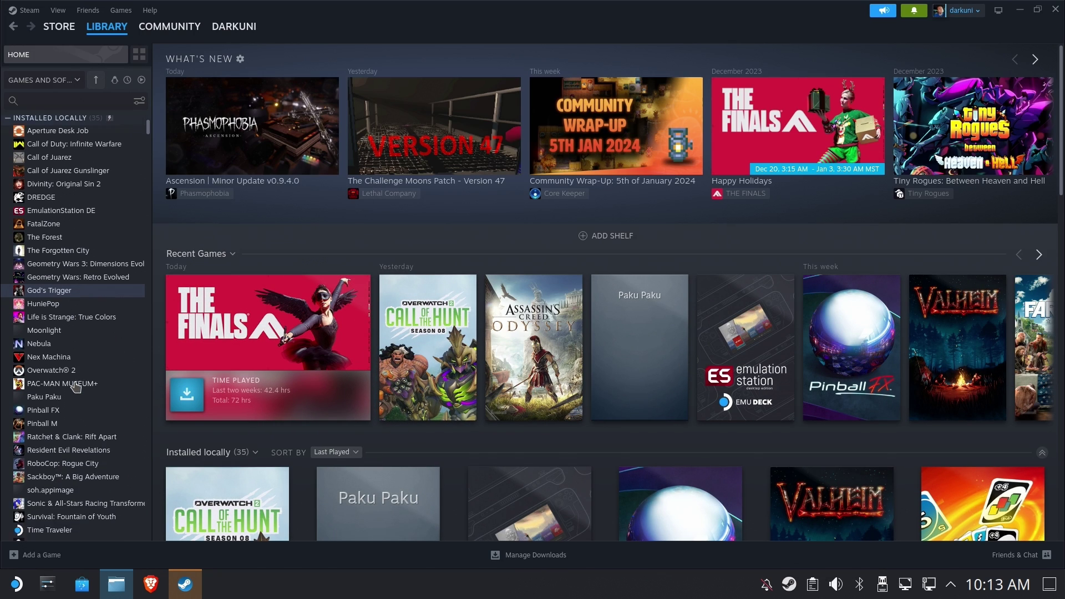
scroll(76, 386, down, 1)
click(61, 441)
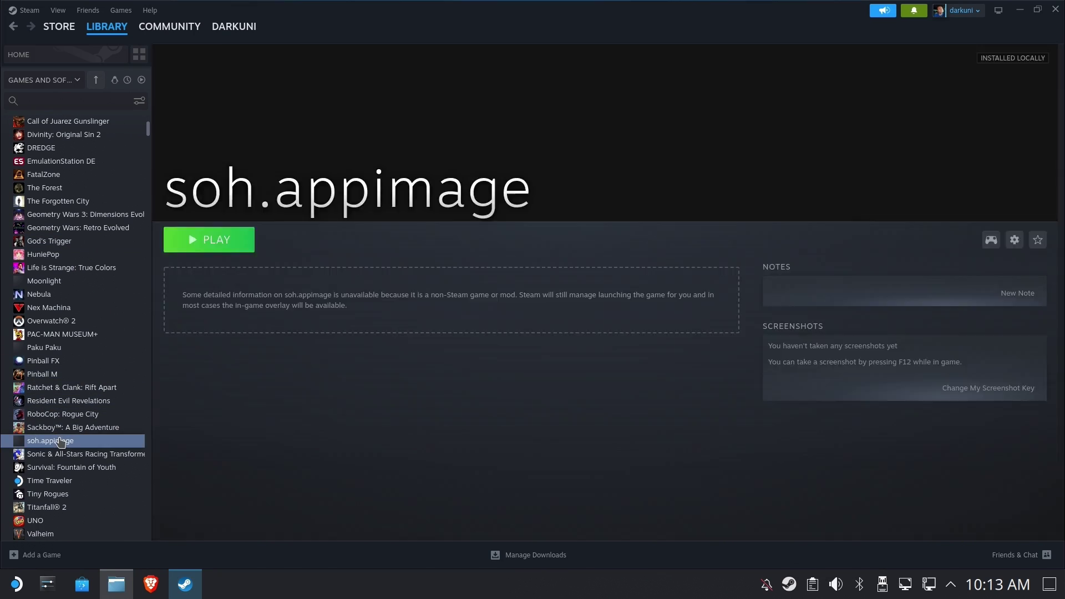
click(1021, 244)
click(980, 340)
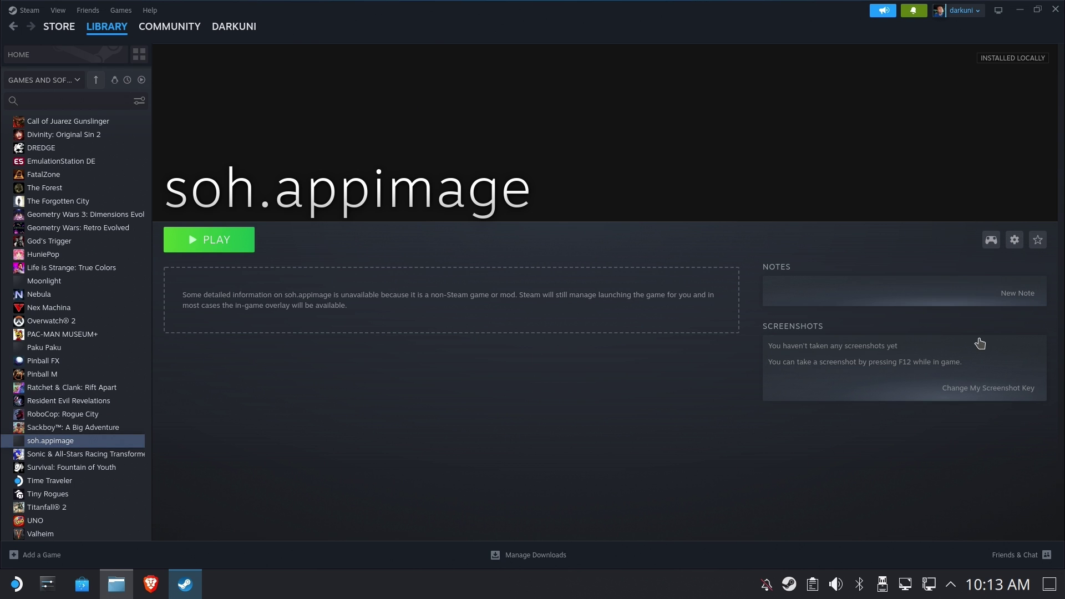
click(517, 184)
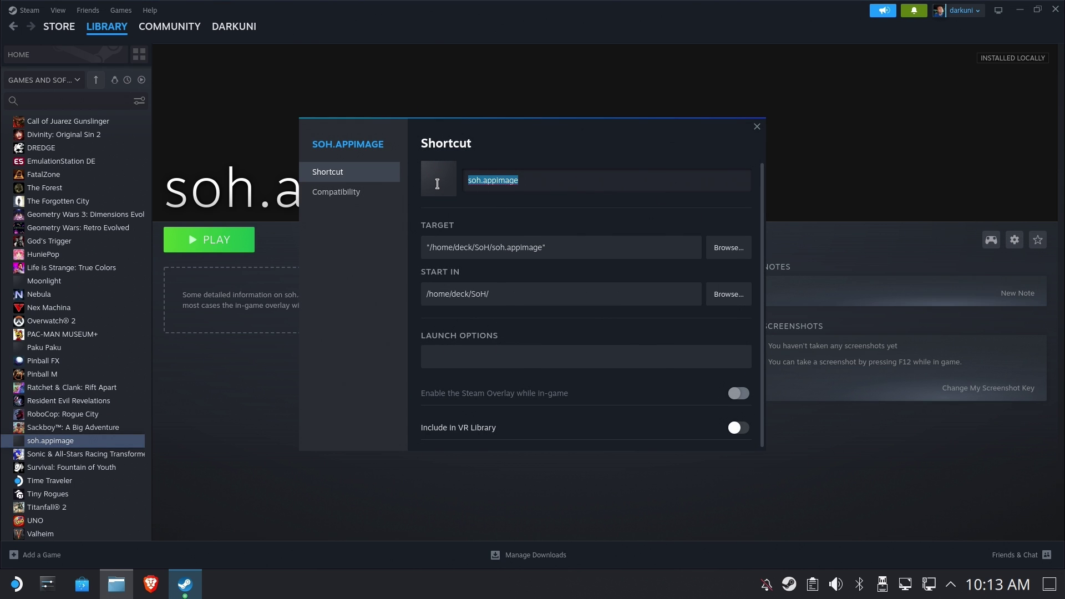
text(Shi)
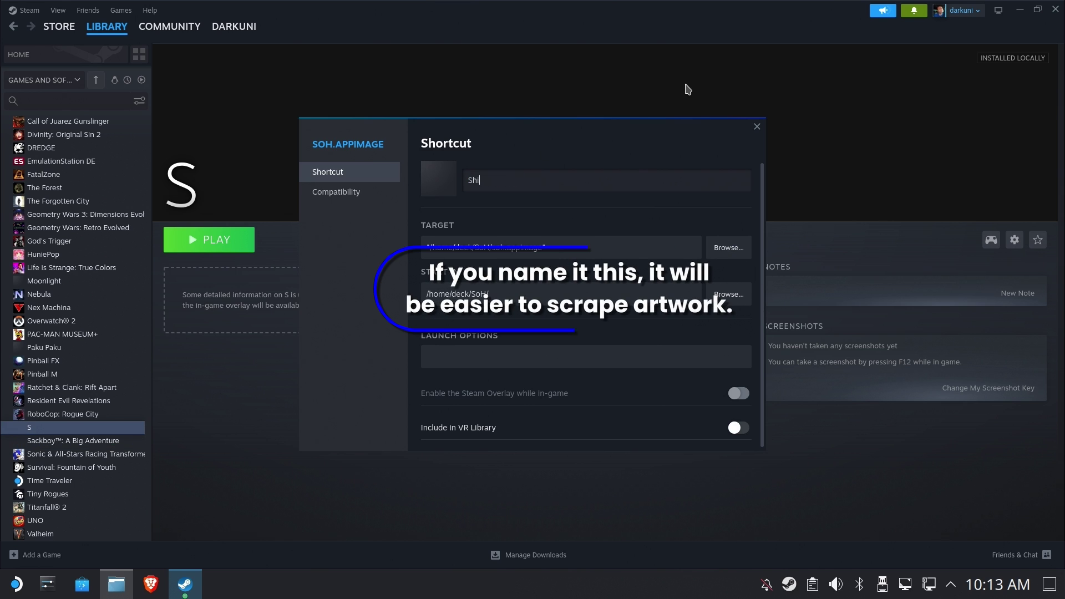
text(p of Harkanian)
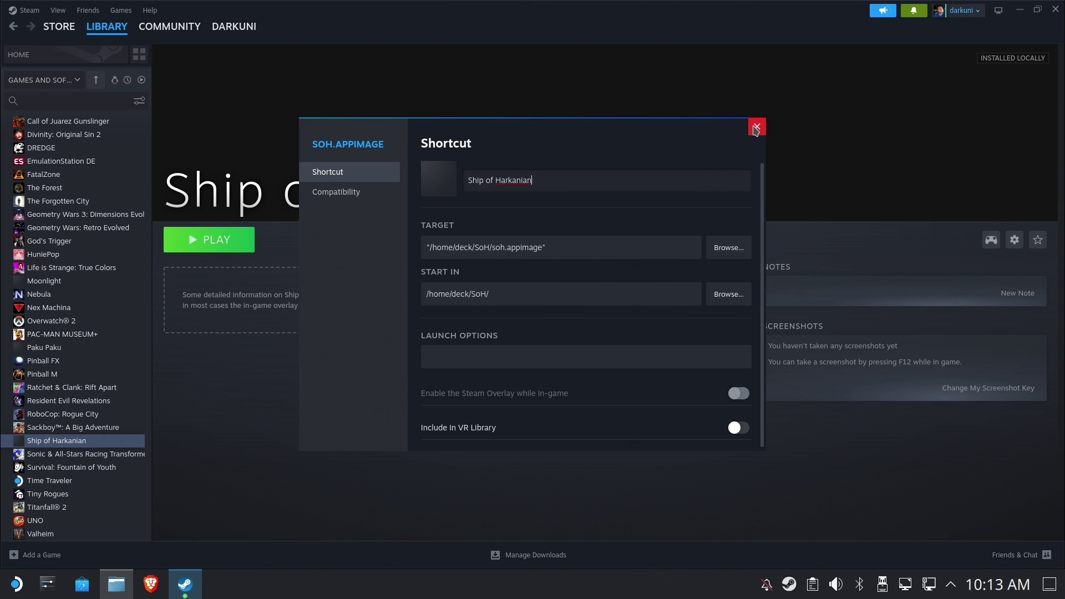
click(755, 128)
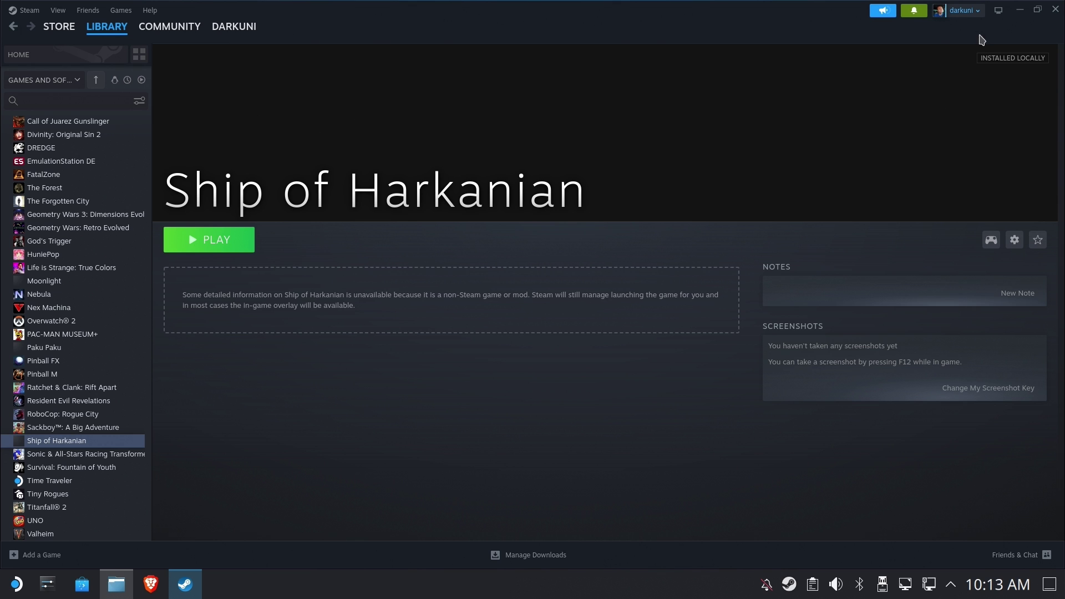
click(1056, 10)
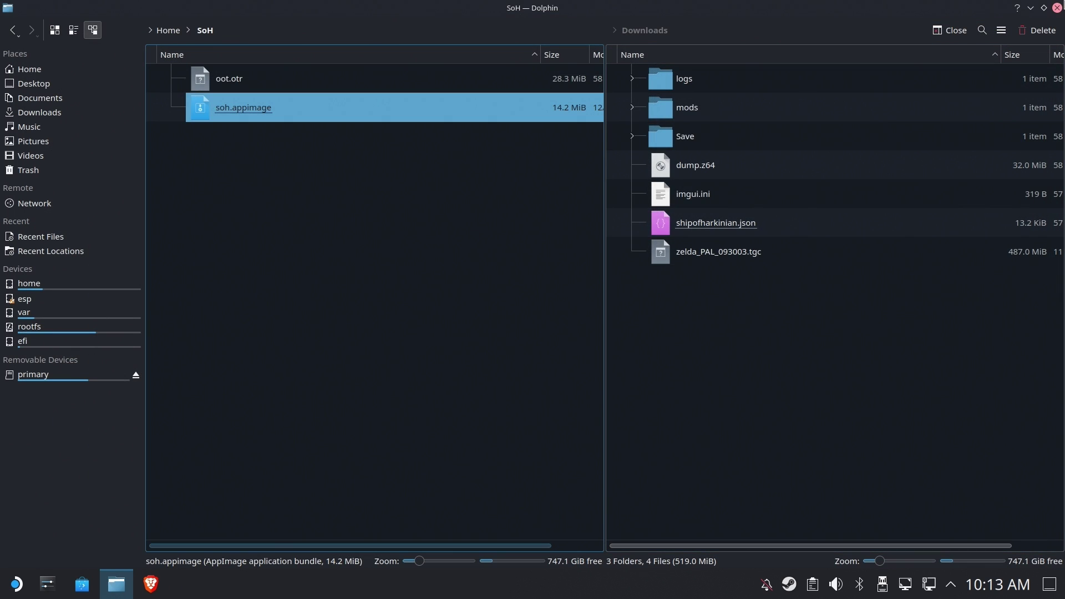
Step: Delete all remaining files and folders in Downloads and close the file manager
click(742, 309)
drag(752, 302, 721, 77)
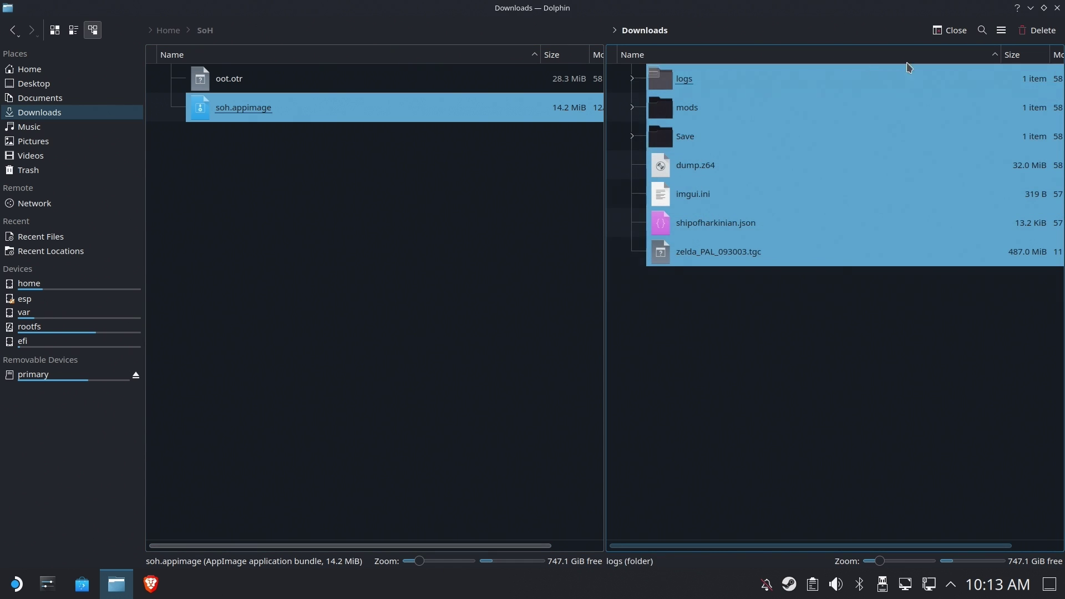
click(1041, 31)
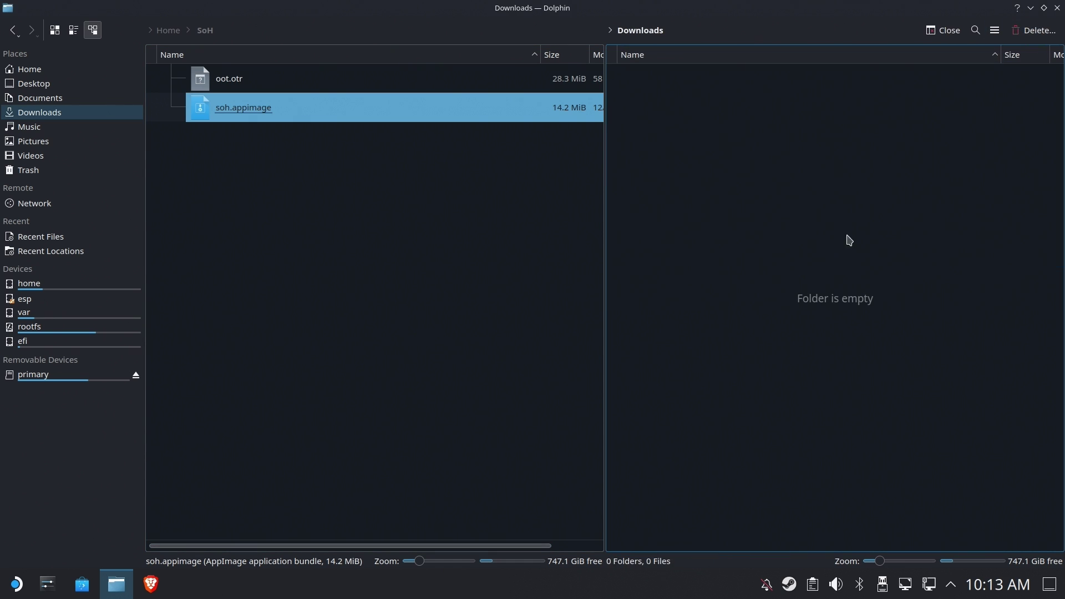
click(1057, 8)
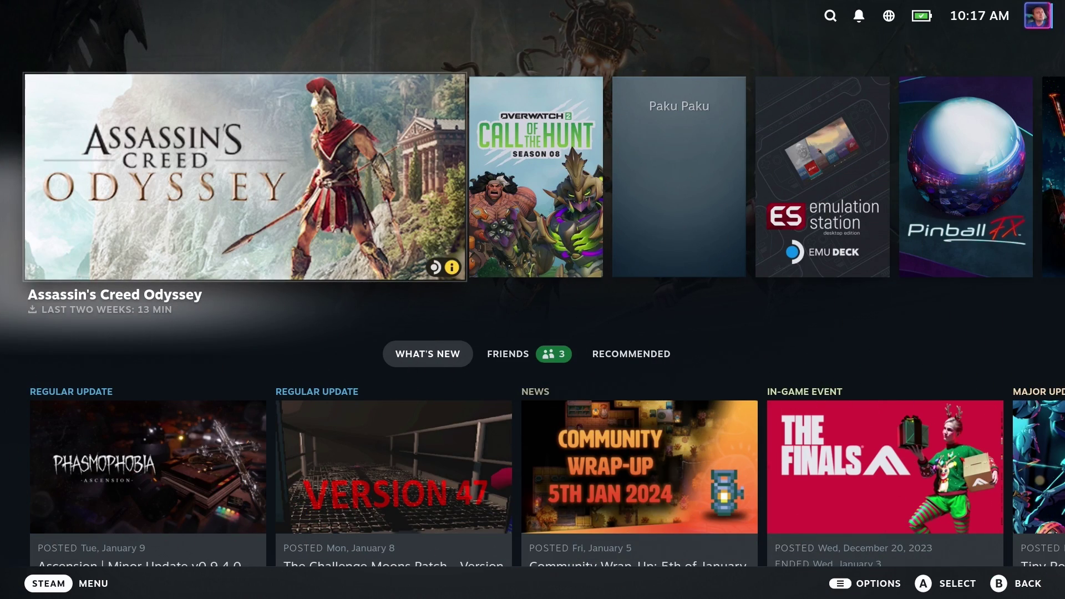
Step: Open the Non-Steam collection of the library in Steam's Gaming Mode
key(ctrl+1)
key(Down)
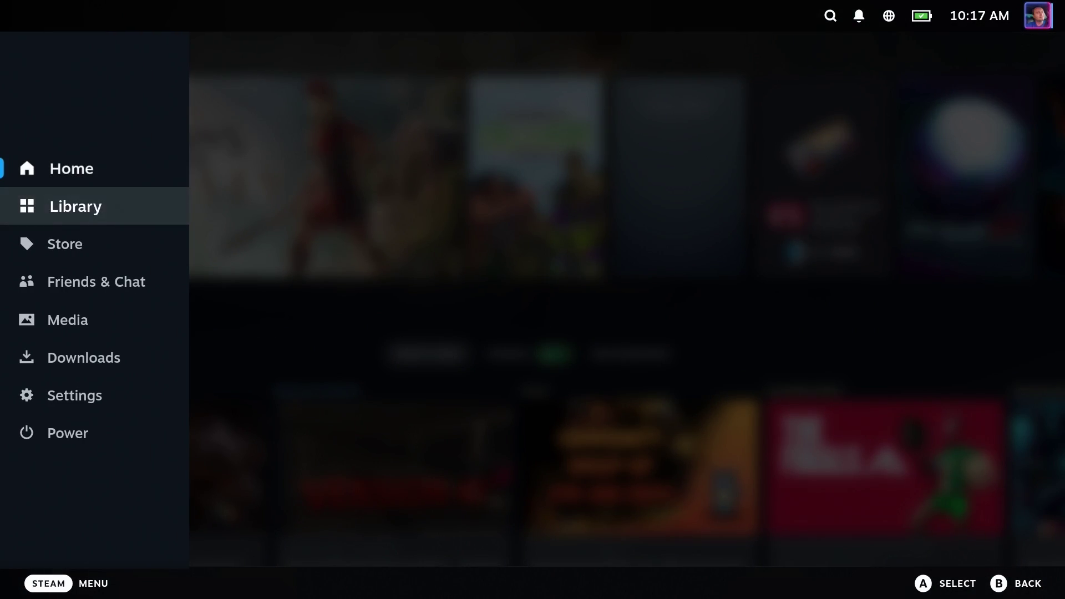
key(Return)
key(Right)
key(Right)
key(Right)
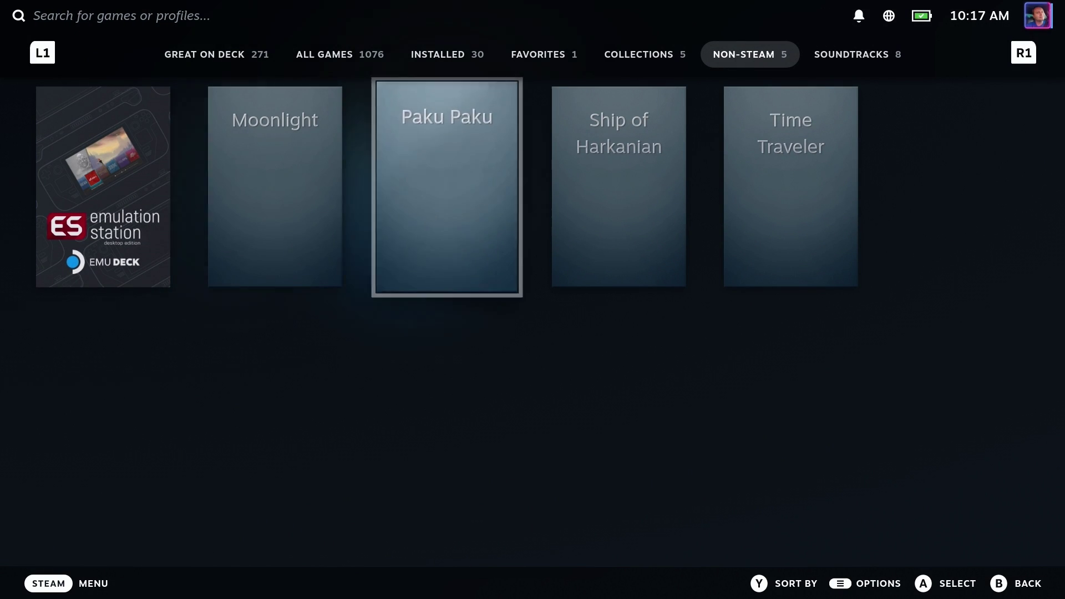
Step: Open the Ship of Harkanian game page and its controller settings
key(Return)
key(Right)
key(Right)
key(Left)
key(Return)
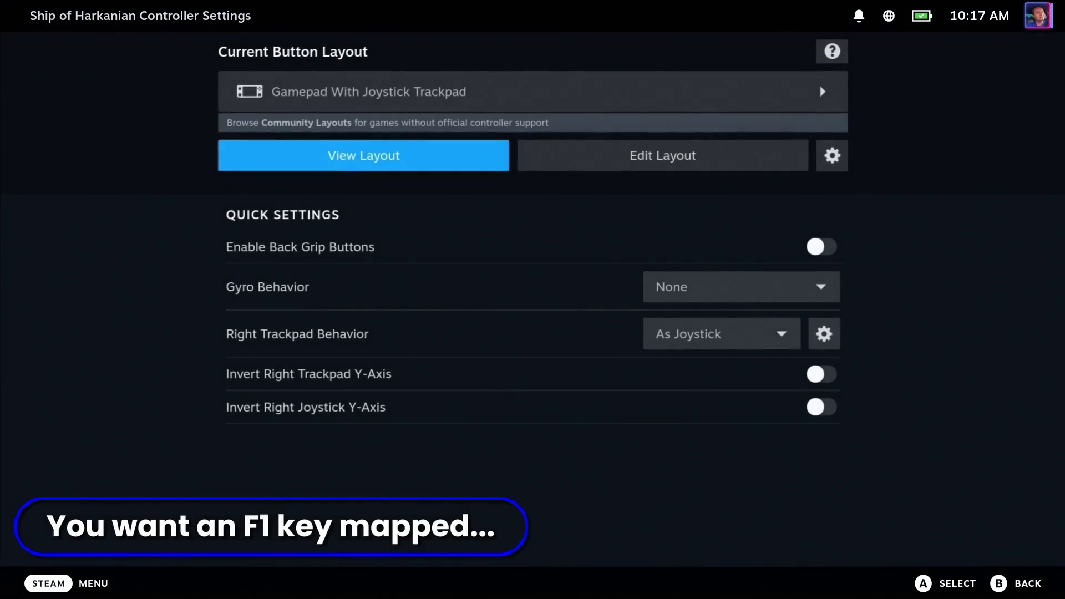
Step: Enable the back grip buttons for the game and open the command selection for R5
key(Right)
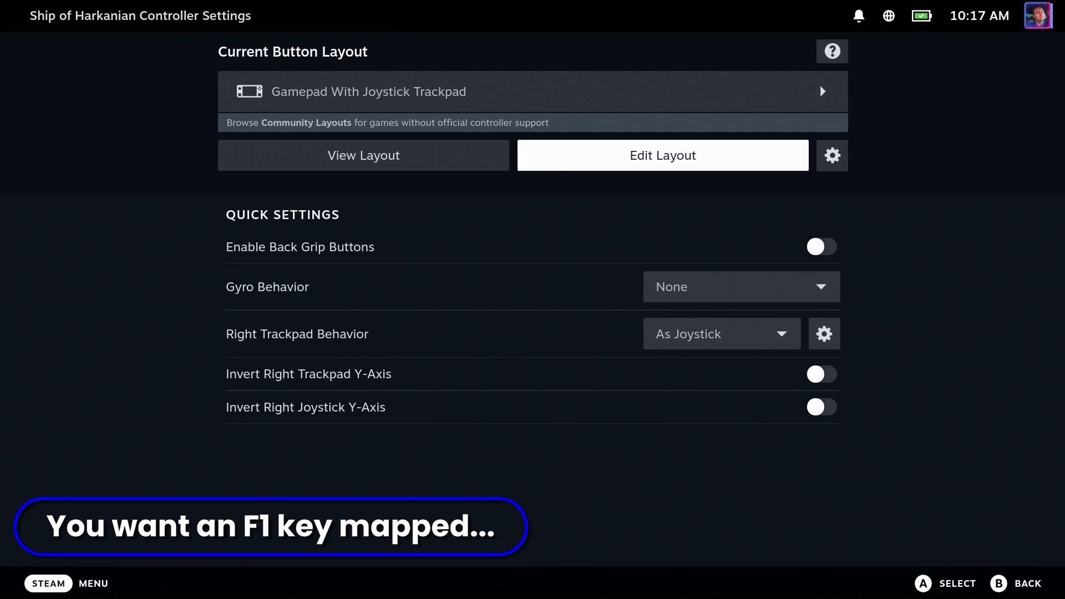
key(Down)
key(Return)
key(Down)
key(Down)
key(Return)
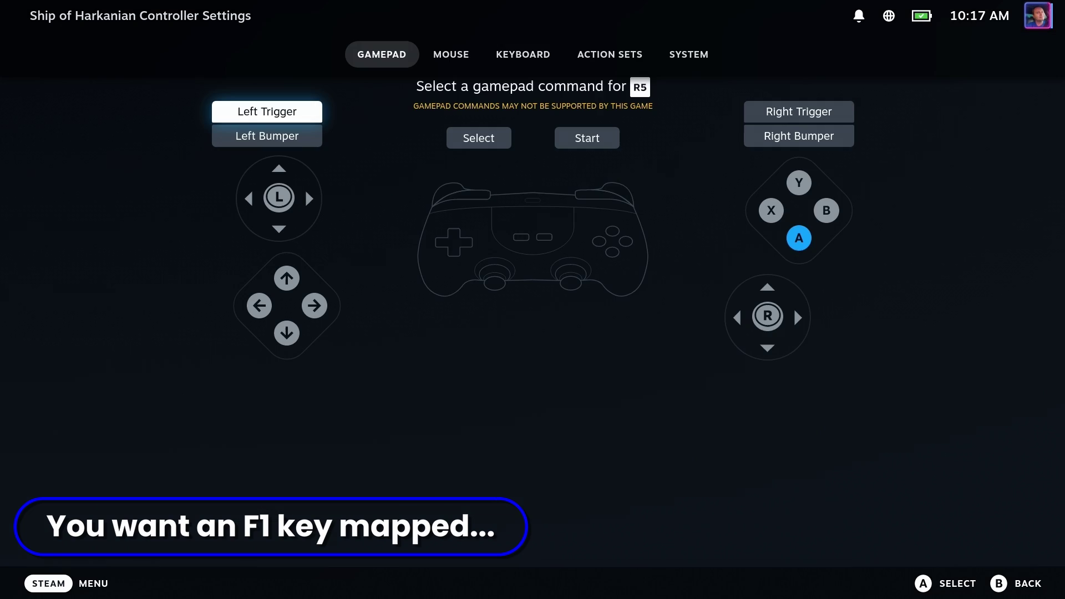
Step: Assign the keyboard F1 key to the R5 grip button and leave the controller settings
key(Right)
key(Up)
key(Right)
key(Right)
key(Down)
key(Left)
key(Left)
key(Left)
key(Left)
key(Left)
key(Left)
key(Left)
key(Left)
key(Left)
key(Return)
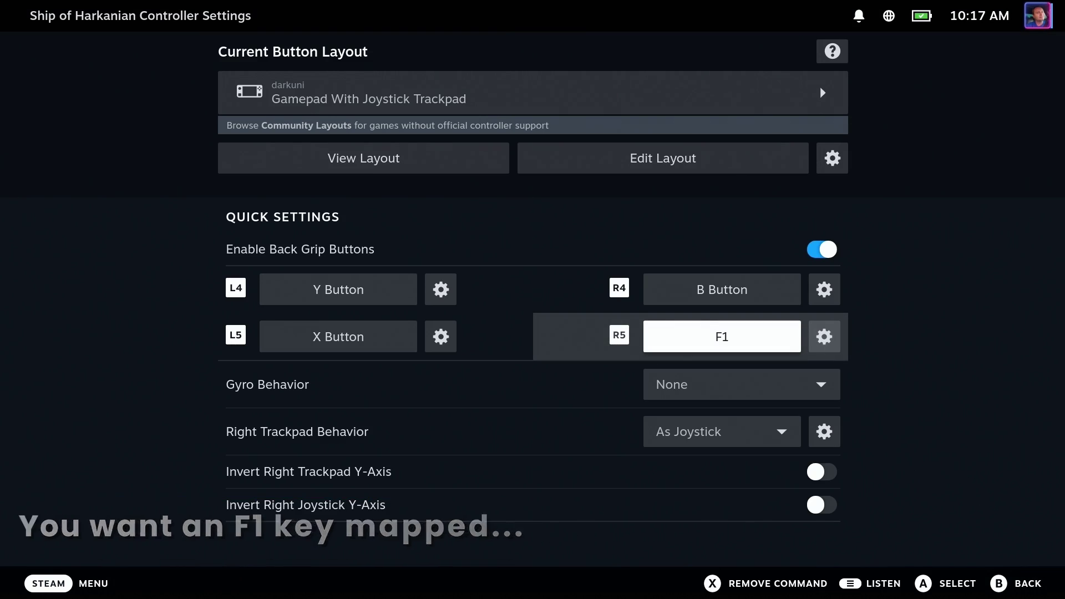
key(Escape)
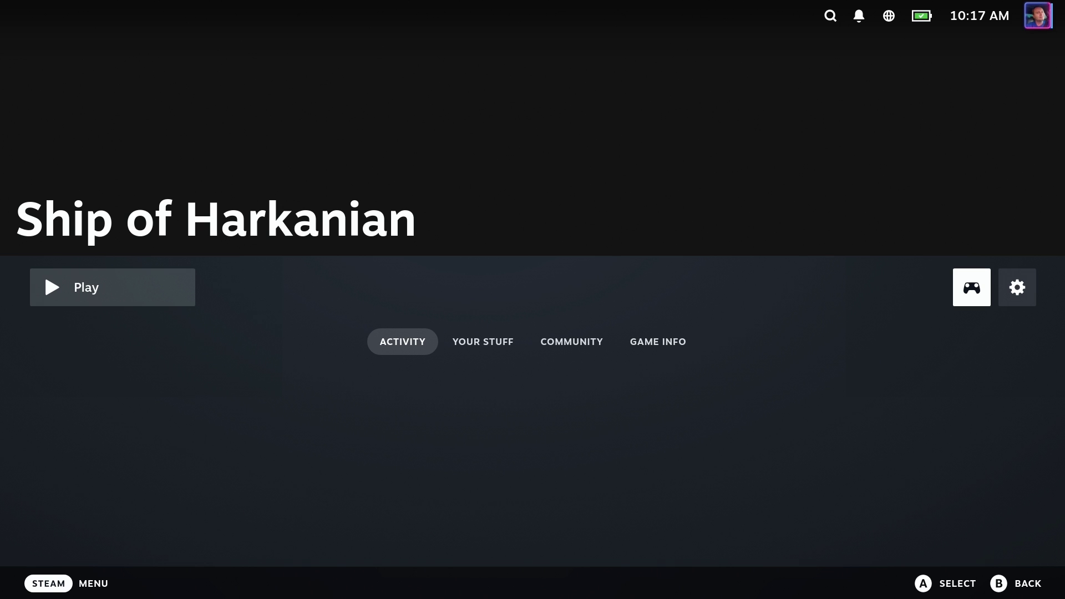
Step: Open the artwork browser for Ship of Harkanian and apply the first capsule image, with the Zelda characters around Link
key(Right)
key(Return)
key(Down)
key(Down)
key(Down)
key(Down)
key(Down)
key(Return)
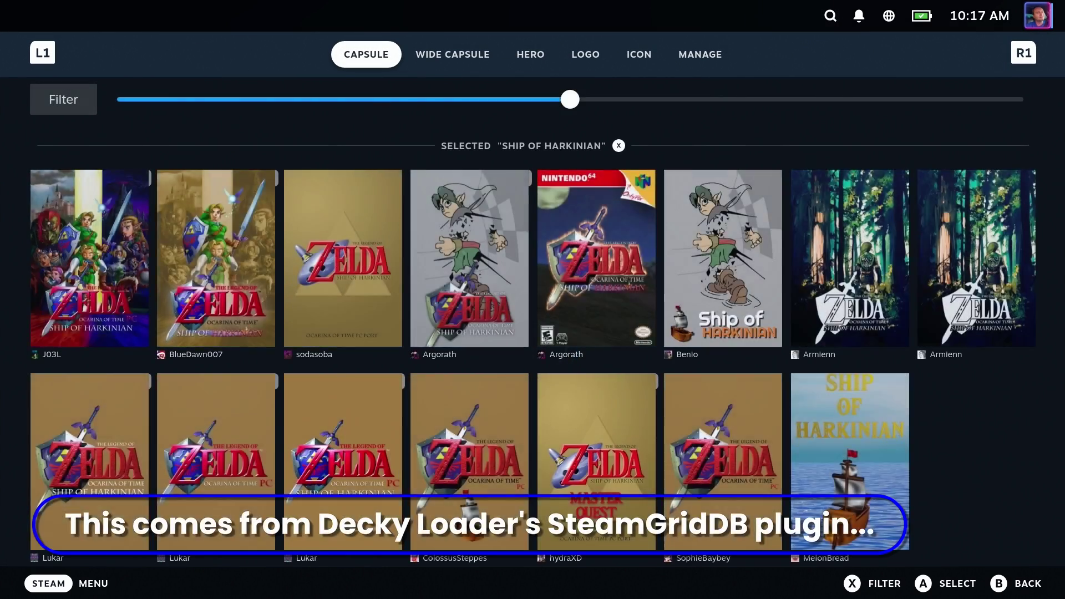
key(Down)
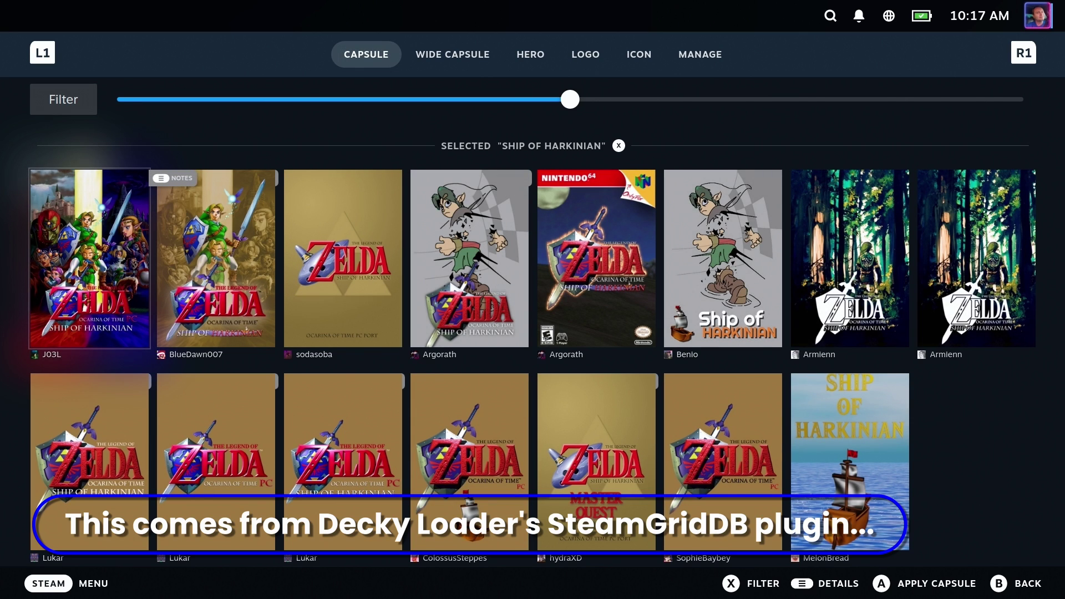
key(Return)
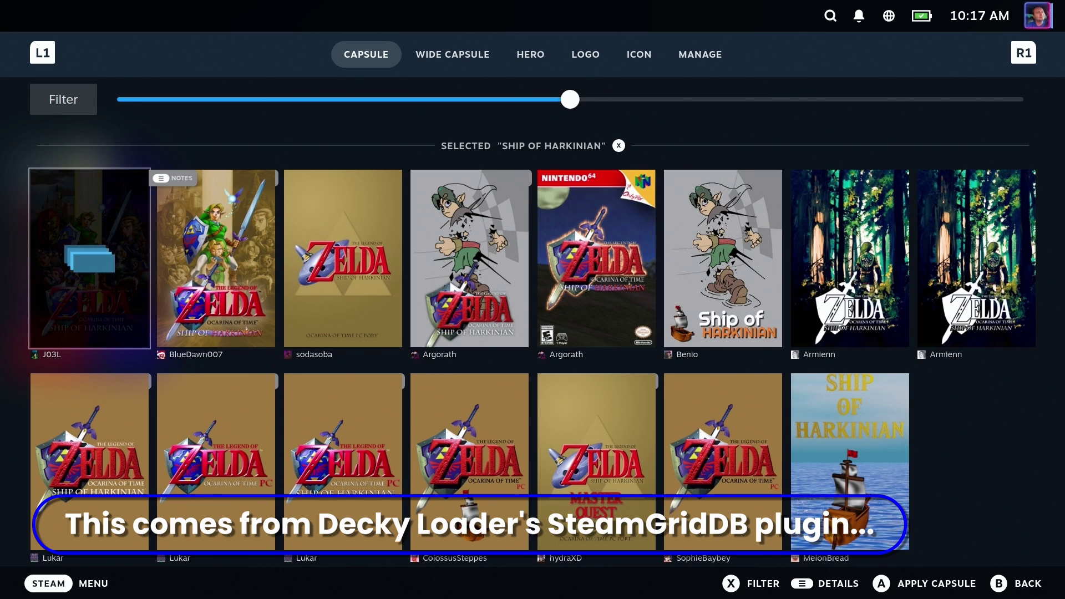
Step: Apply the wide capsule with the white Zelda logo beside a forest scene, first in the second row
key(Tab)
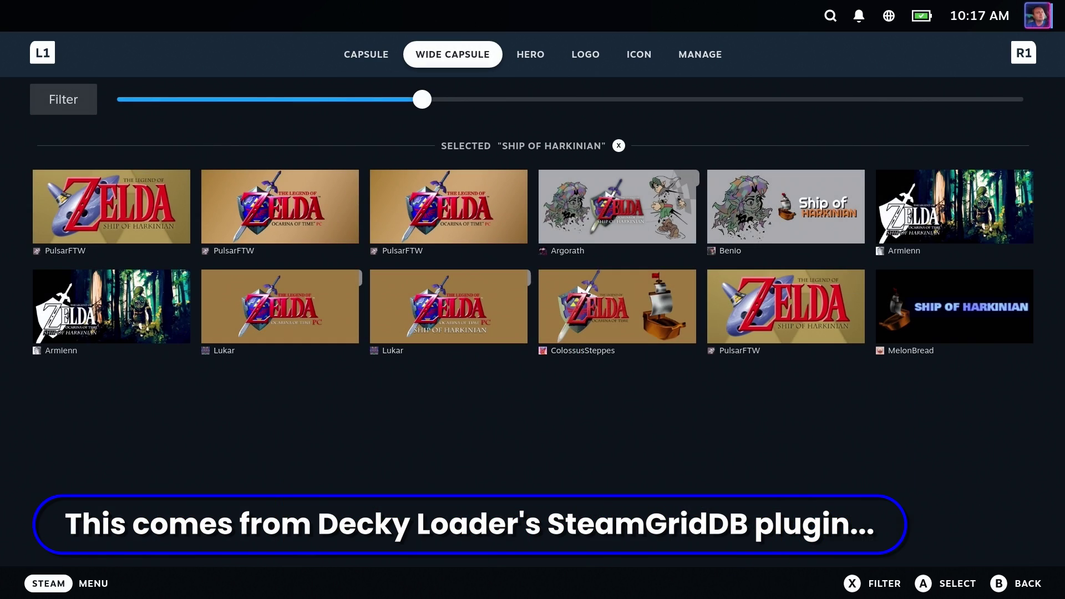
key(Down)
key(Down)
key(Return)
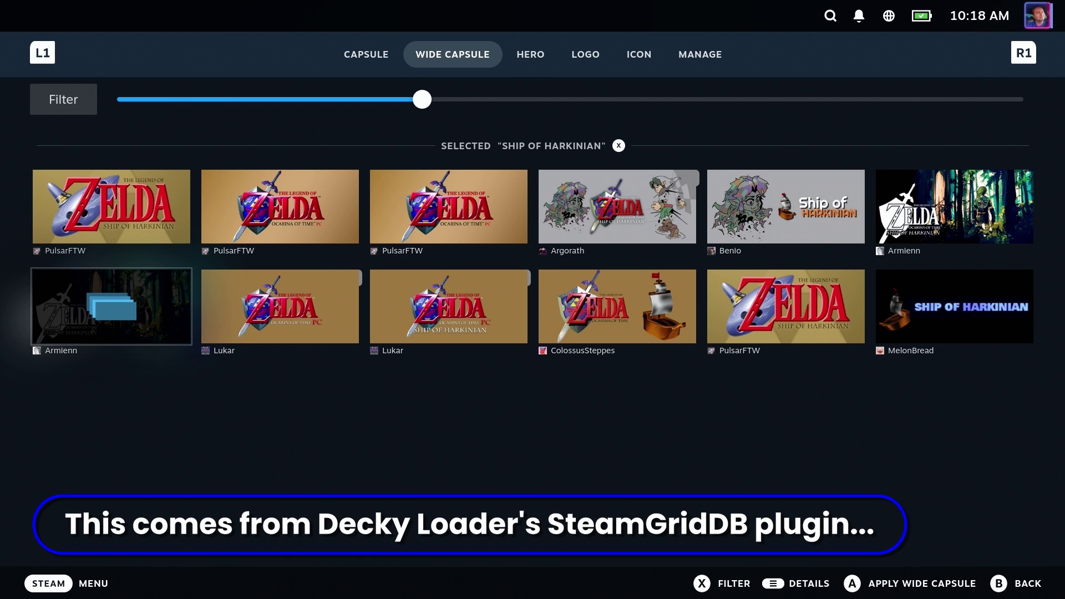
Step: Apply the hero image of Link riding his horse across a green field
key(Tab)
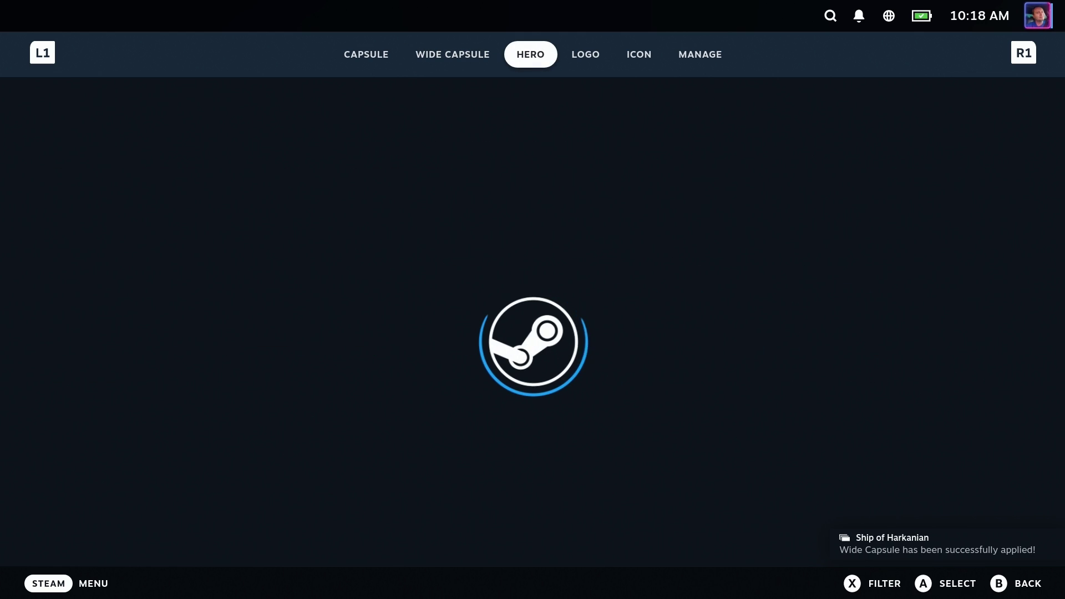
key(Down)
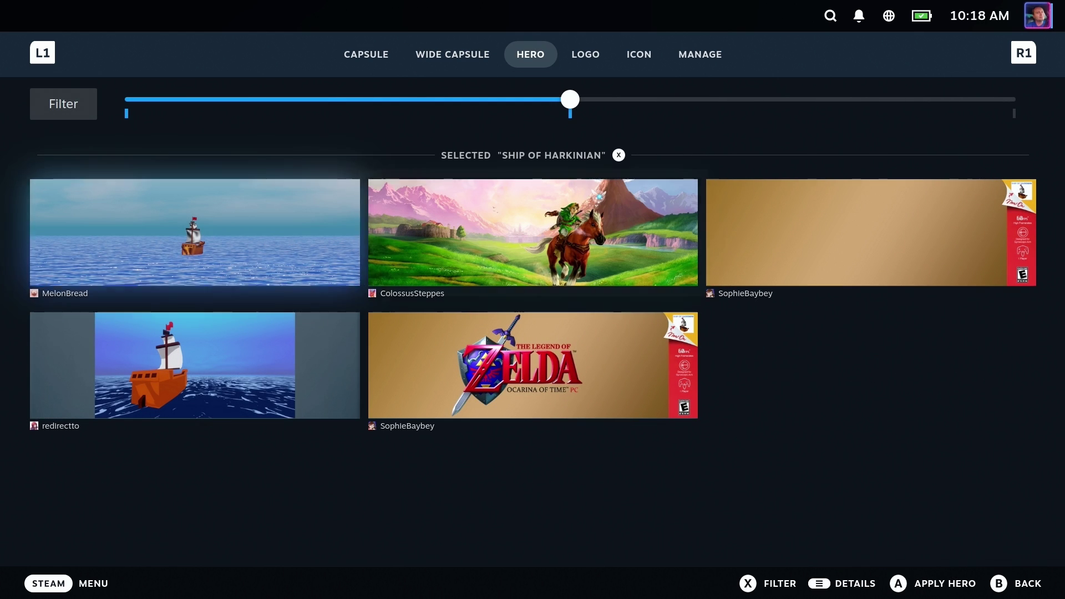
key(Right)
key(Return)
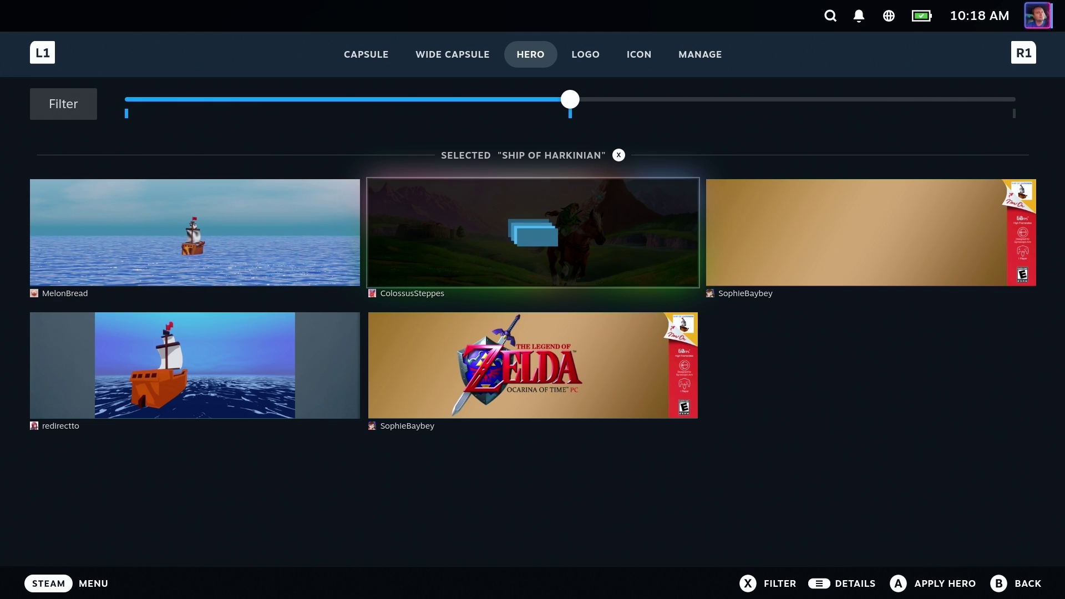
Step: Apply the first logo, the Zelda Ocarina of Time Ship of Harkinian one with the glowing outline
key(Tab)
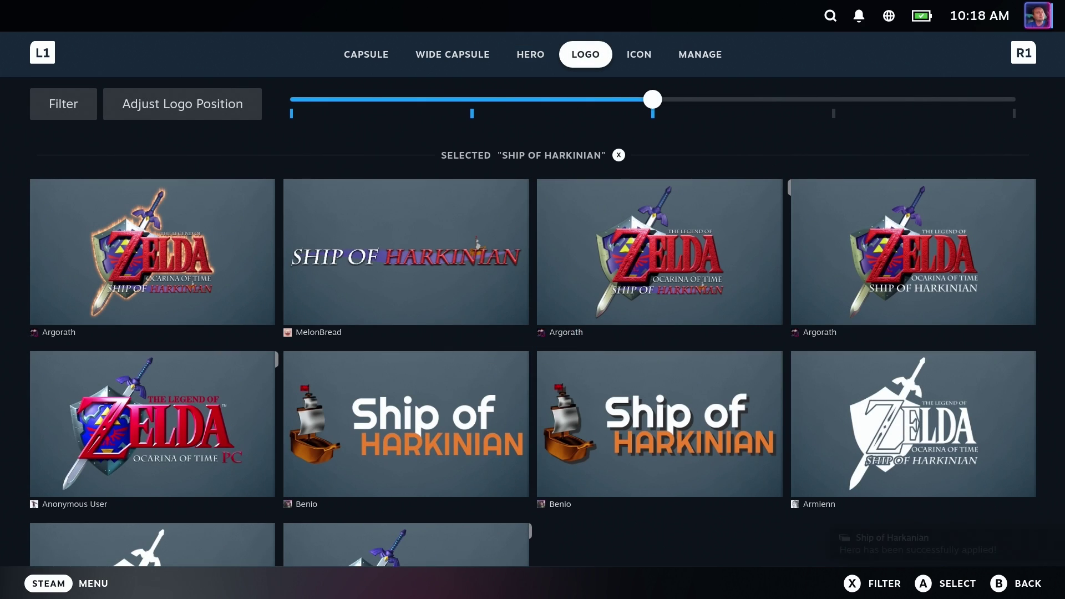
key(Down)
key(Return)
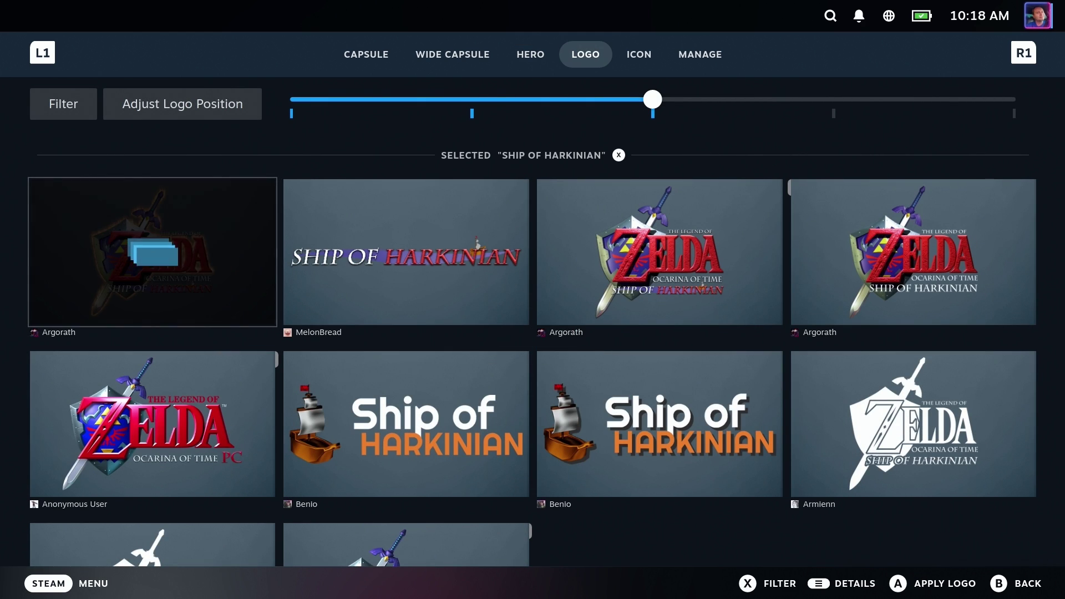
Step: Apply the first sailing ship icon and postpone the Steam restart
key(Tab)
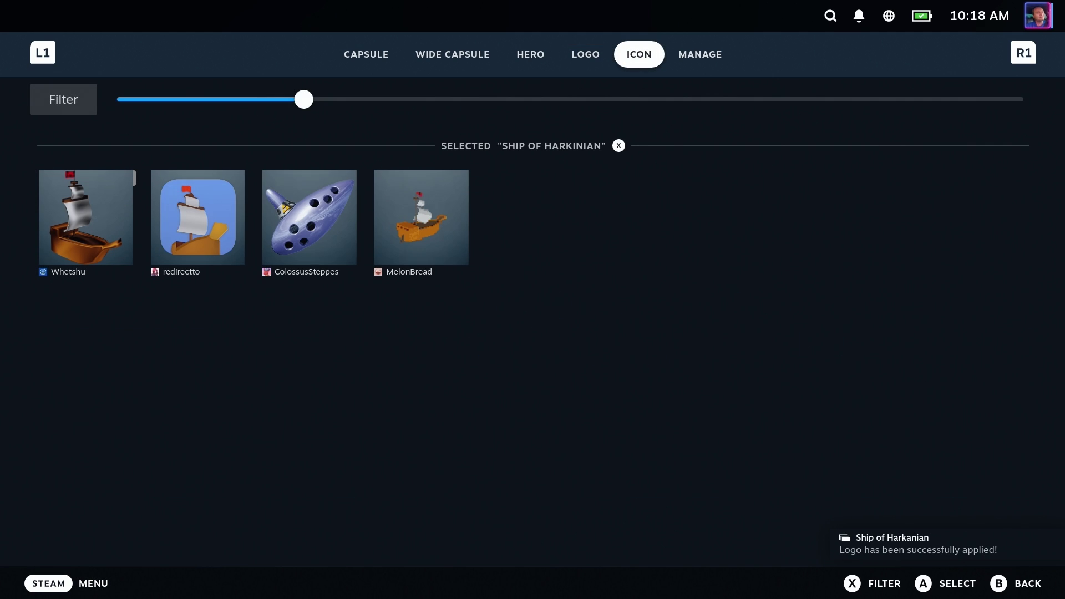
key(Down)
key(Return)
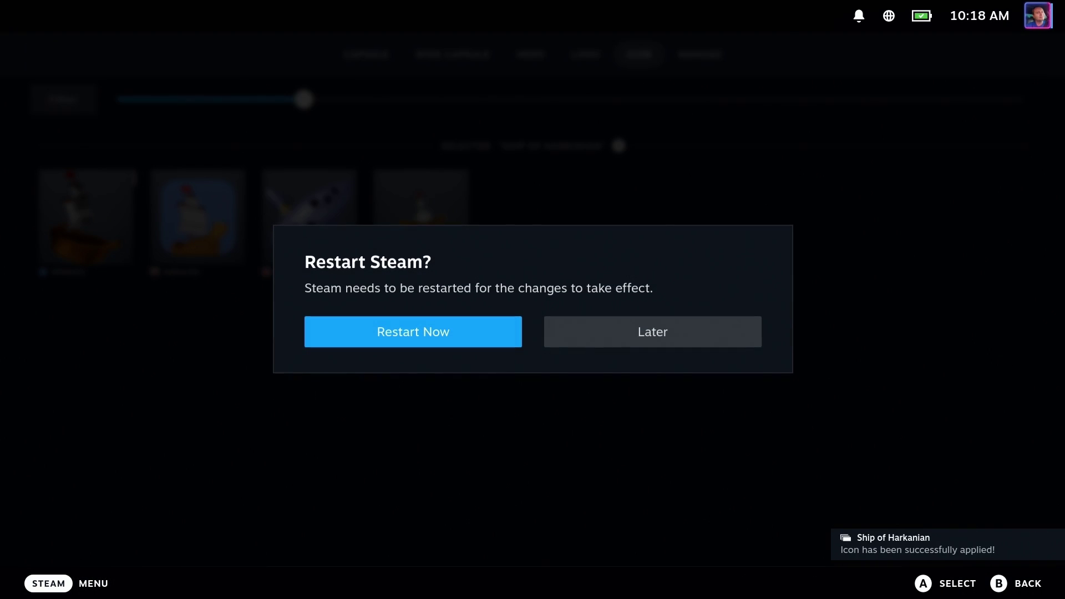
key(Right)
key(Return)
key(Up)
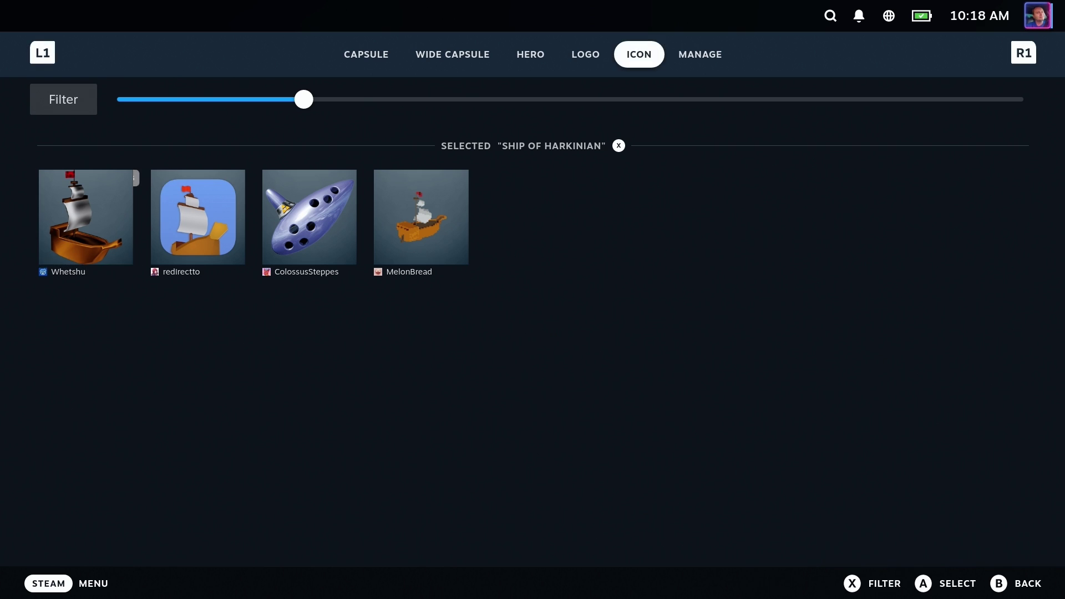
Step: Leave the artwork browser, return to the Non-Steam collection of the library and launch Ship of Harkanian
key(Escape)
key(Escape)
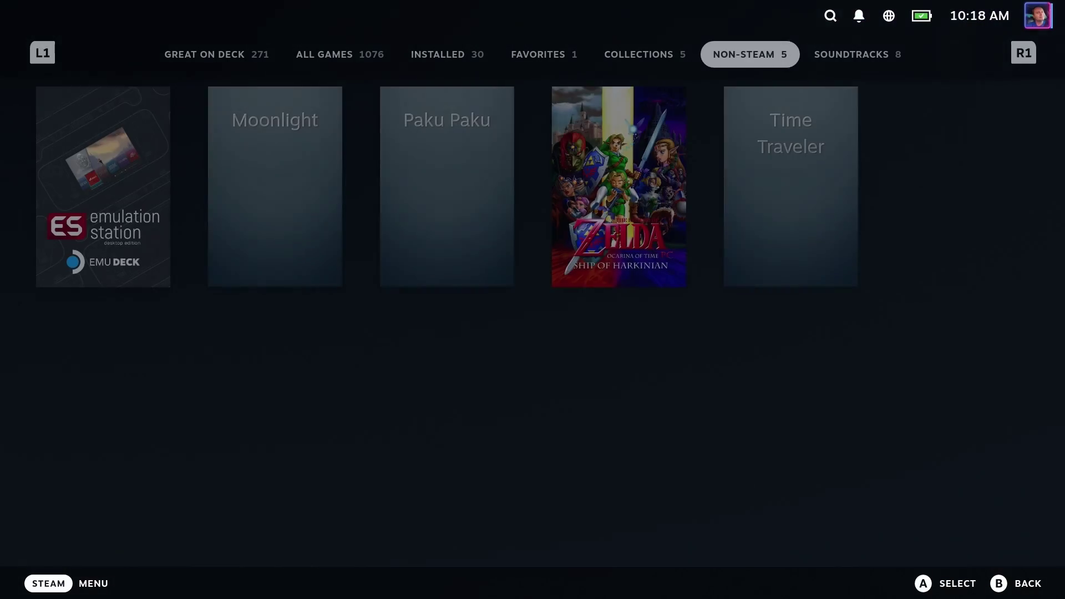
key(Escape)
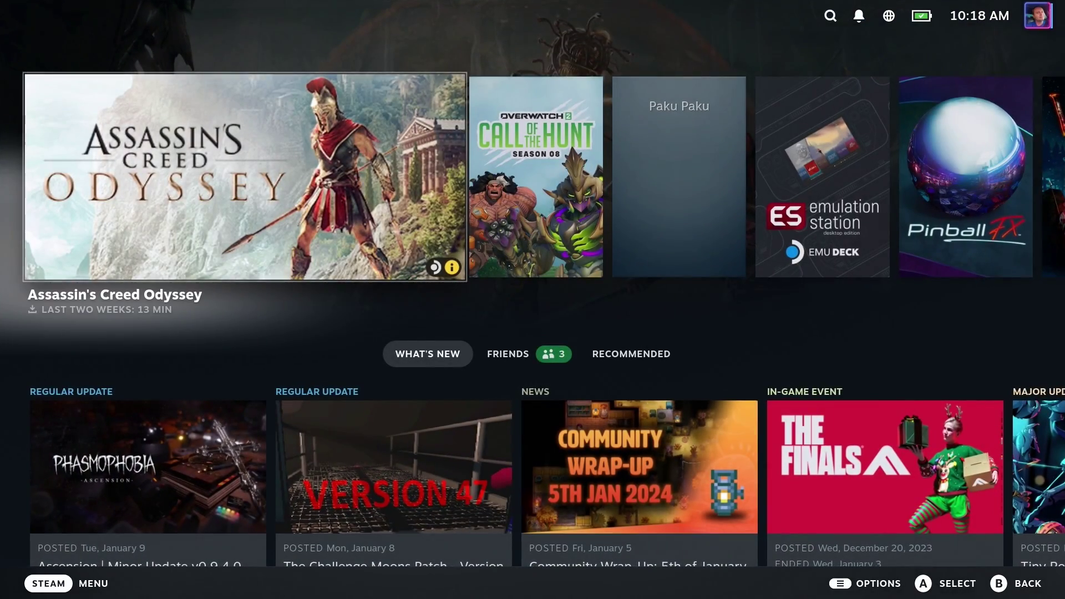
key(Down)
key(Return)
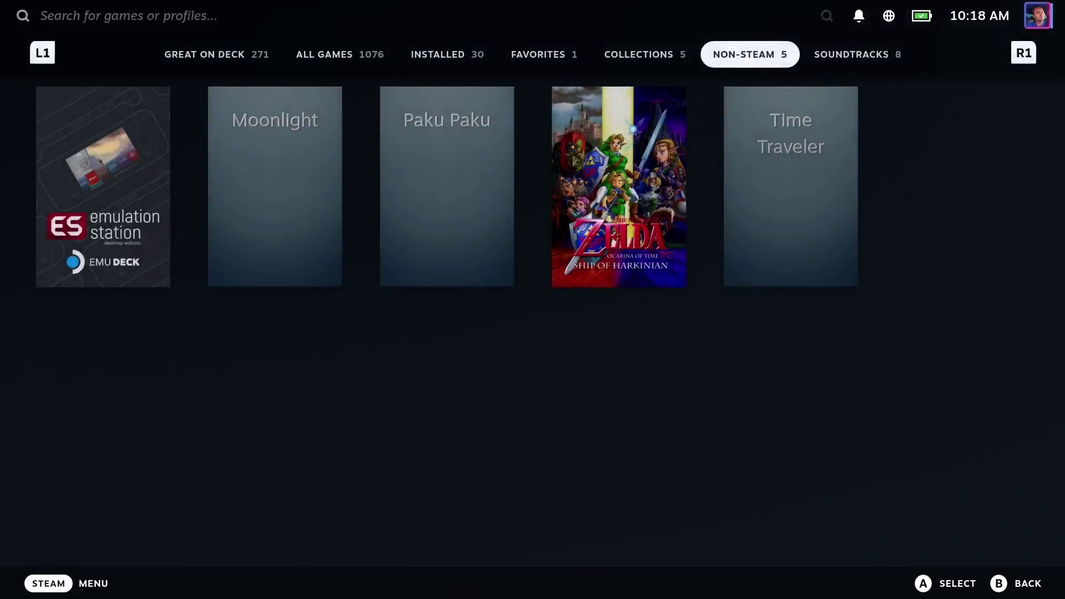
key(Right)
key(Left)
key(Left)
key(Return)
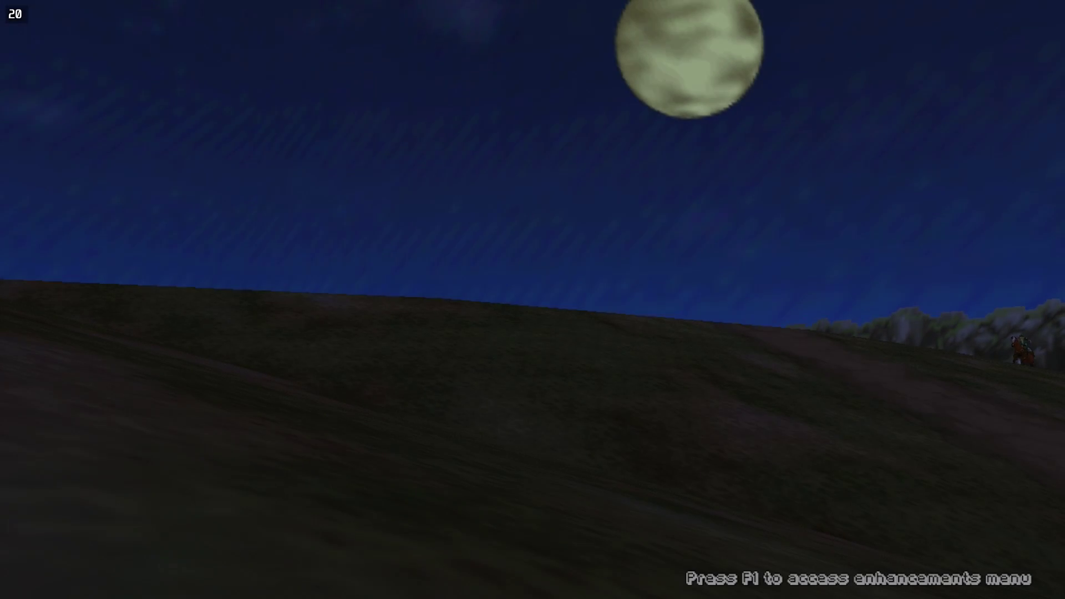
Step: Open the game's enhancements settings and apply the Enhanced preset
key(F1)
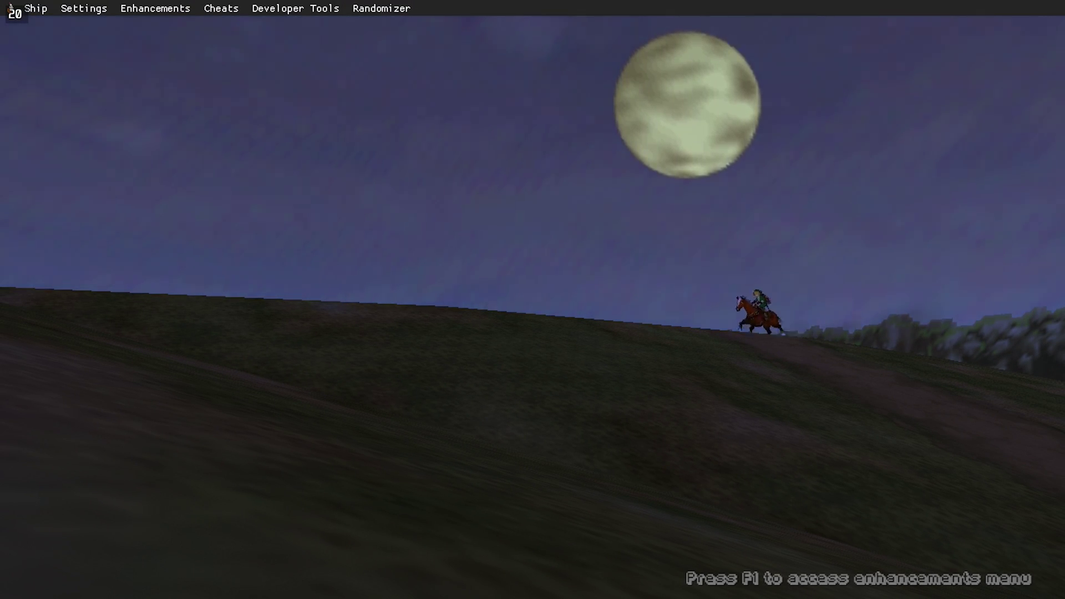
click(138, 8)
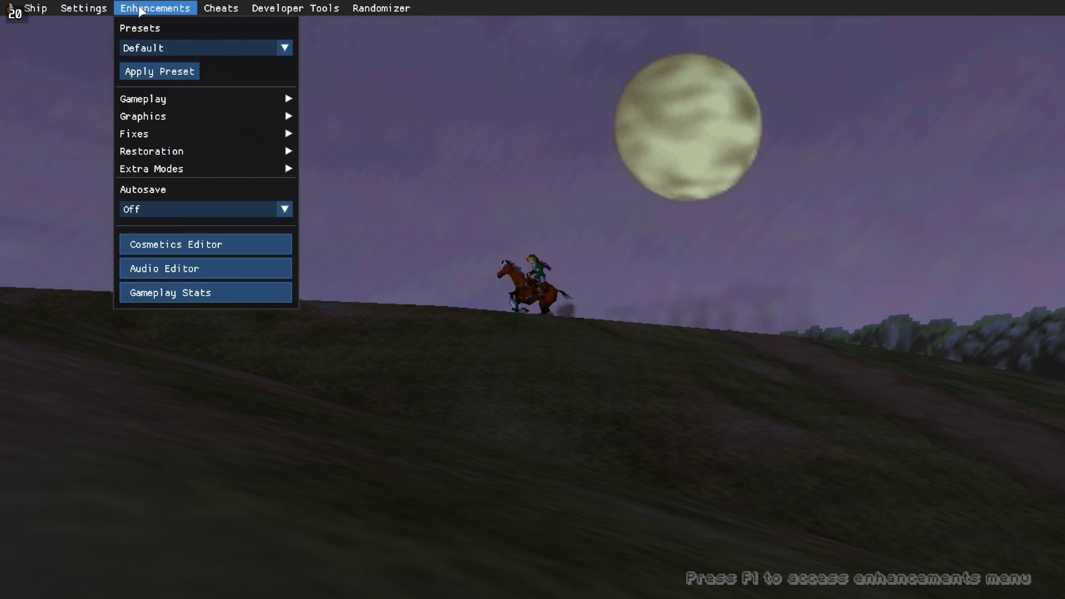
click(157, 45)
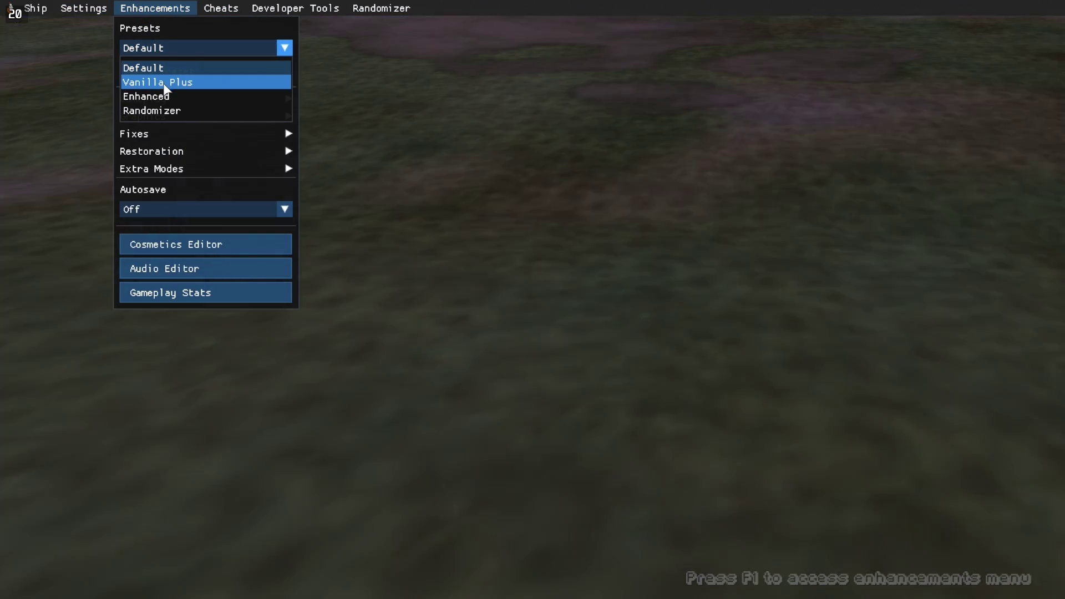
click(161, 96)
click(166, 74)
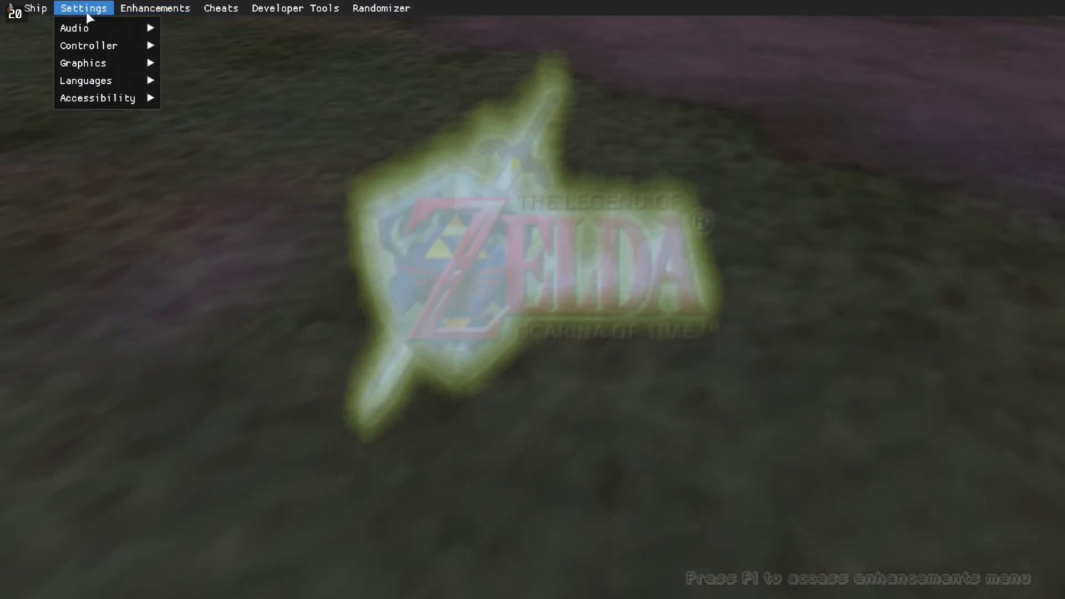
Step: Set the graphics FPS to 60 and close the in-game settings
click(86, 10)
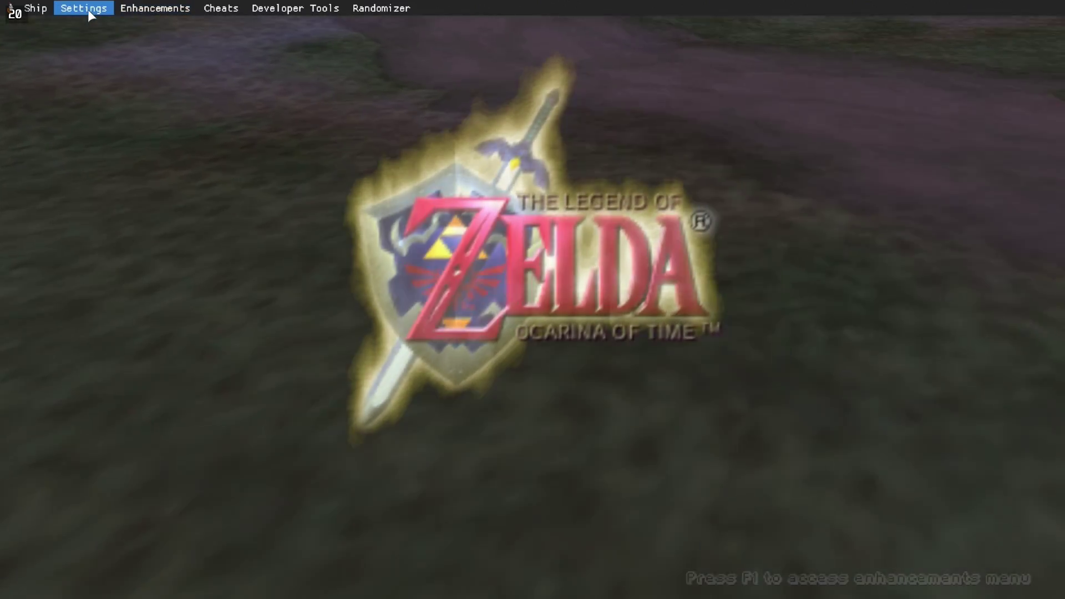
click(88, 9)
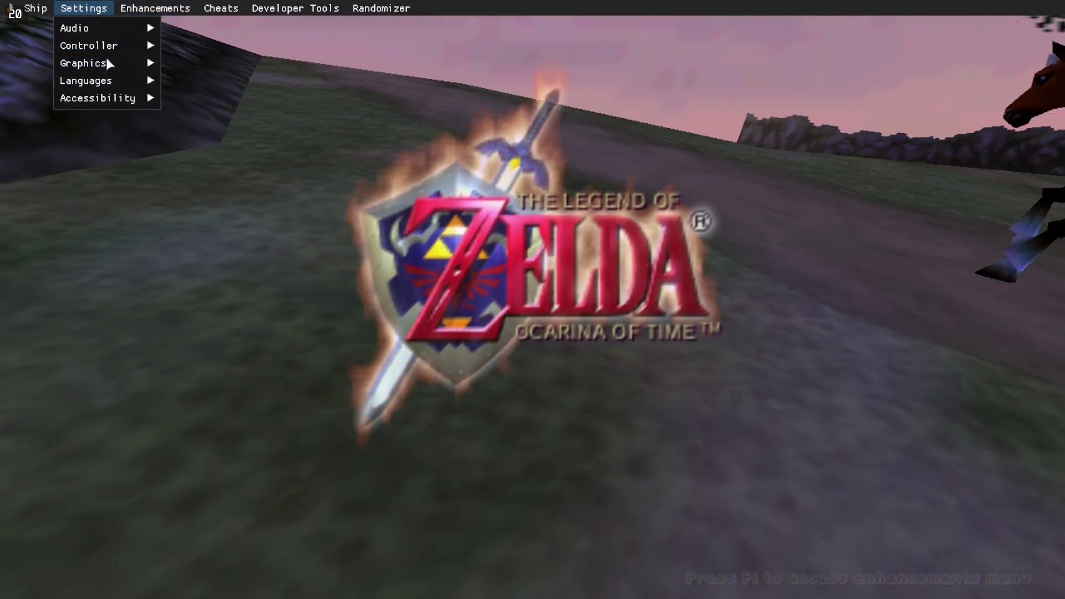
mouse_move(106, 62)
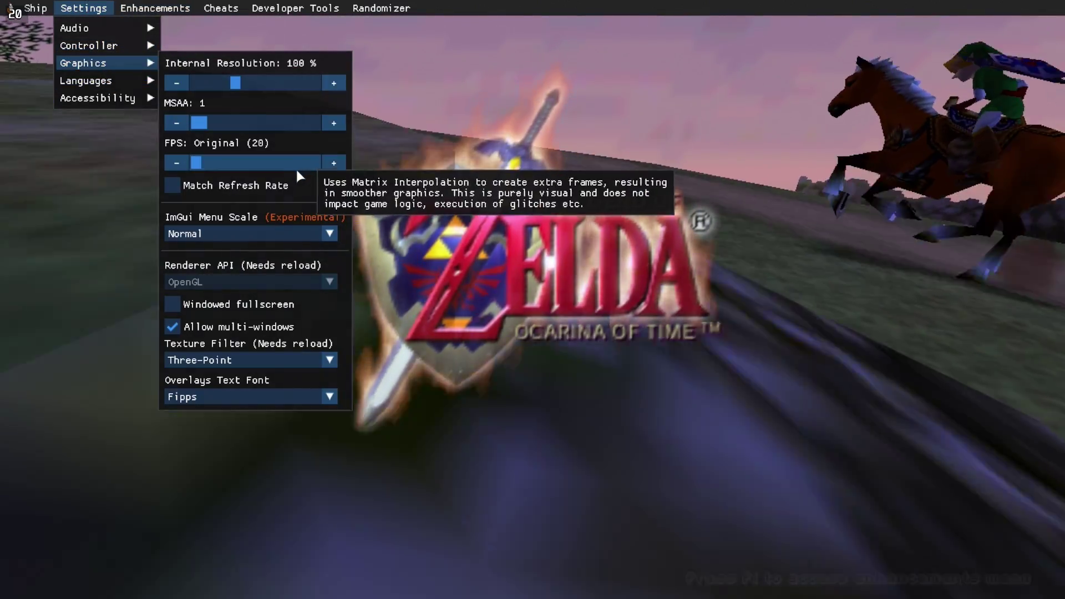
drag(296, 164, 331, 156)
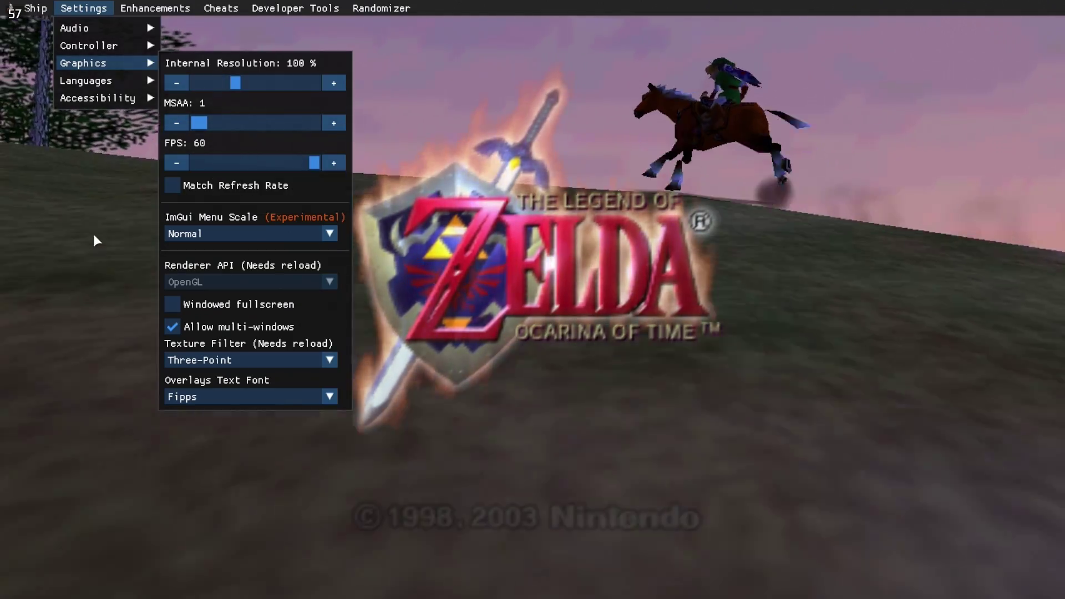
click(93, 234)
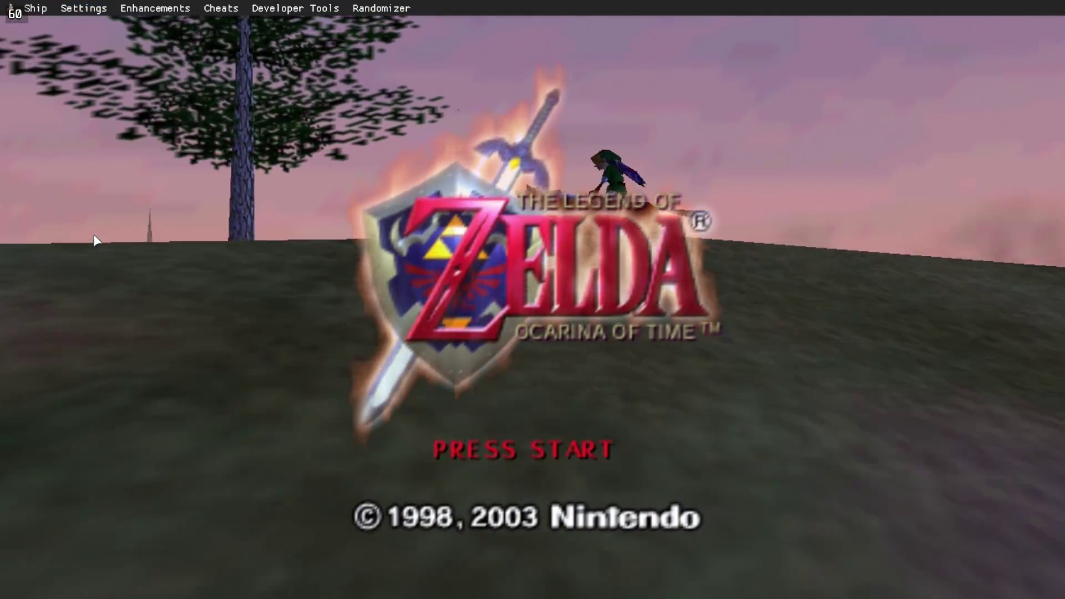
key(Escape)
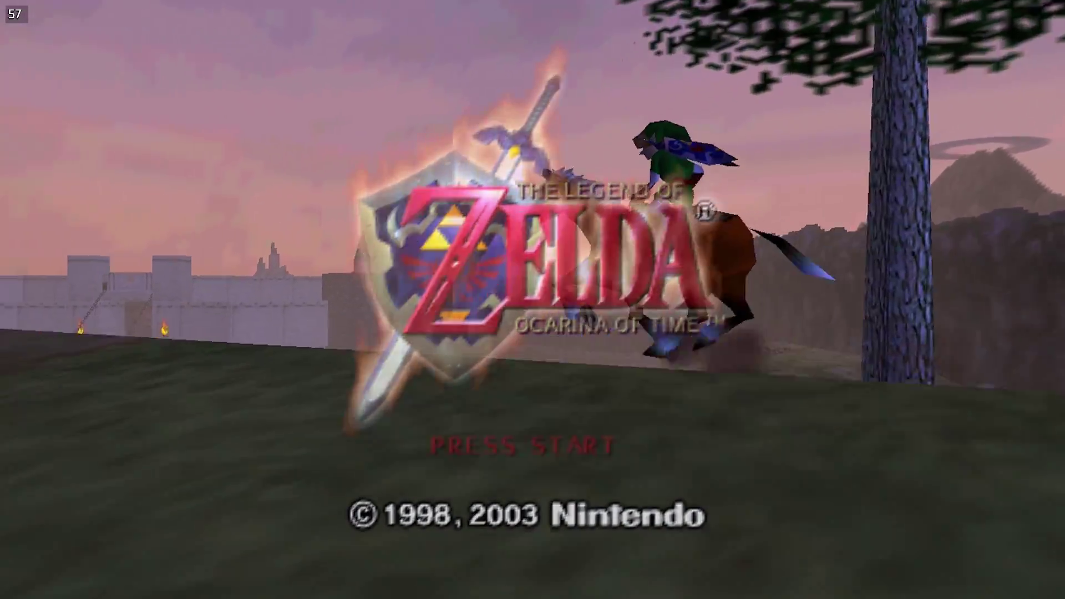
Step: Start the game and create a new save in File 1 with the Ocarina of Time quest
key(Return)
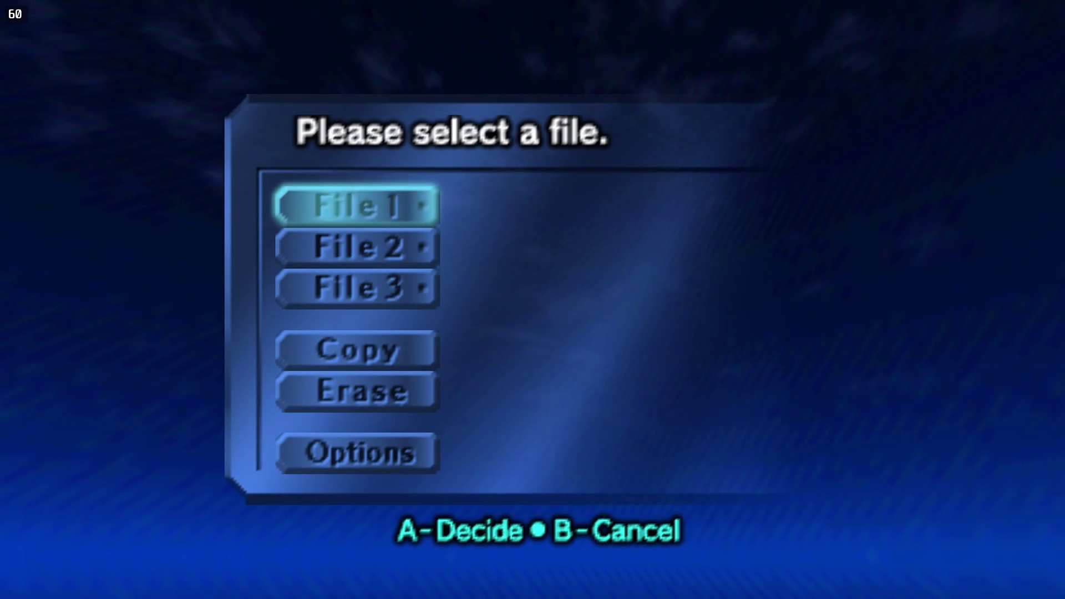
key(Return)
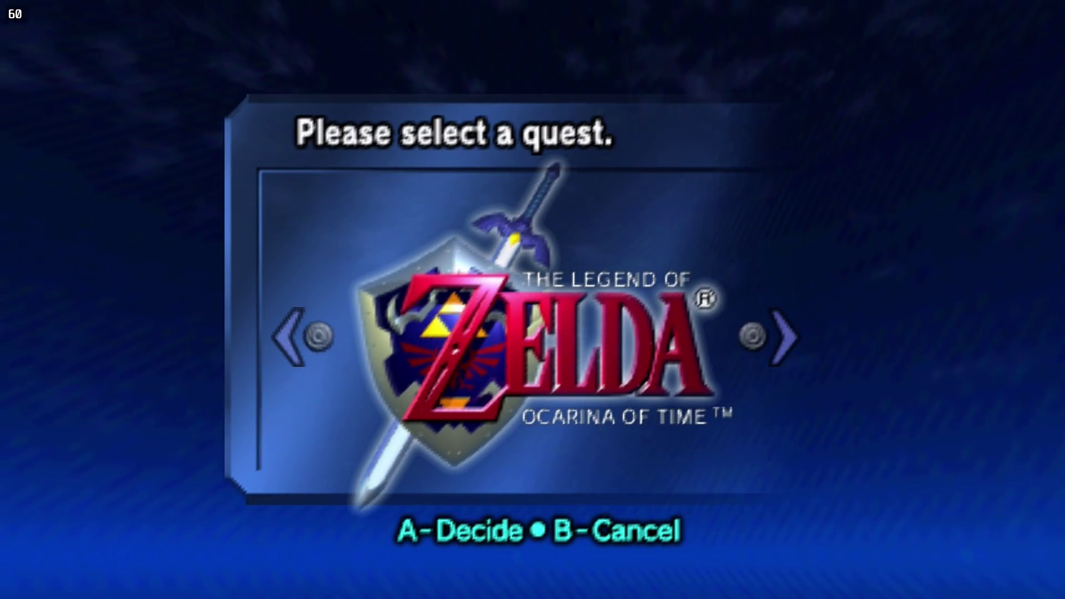
key(Return)
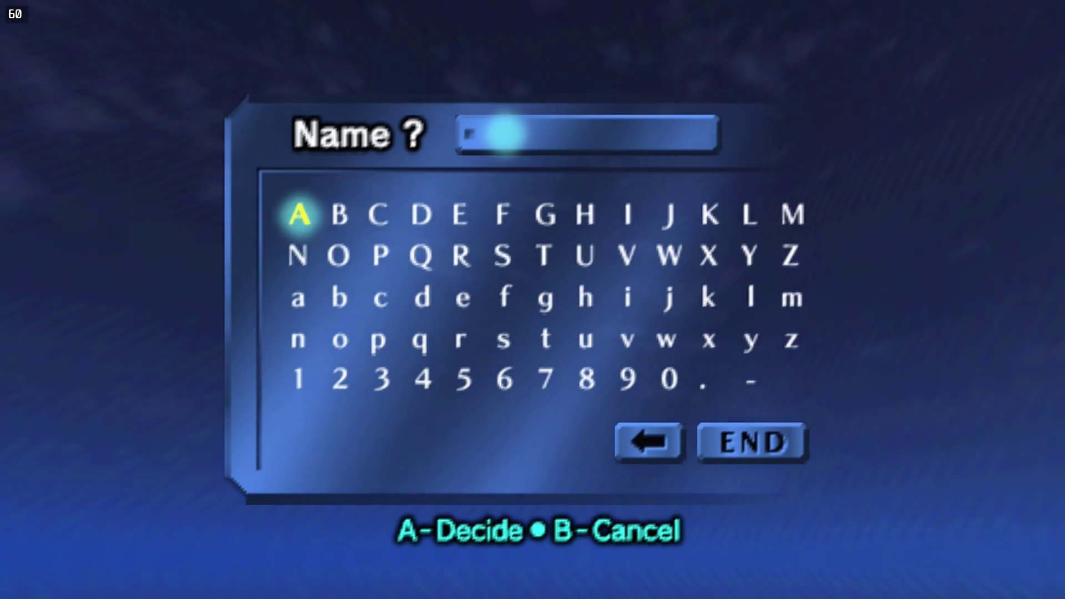
Step: Enter the player's name in capital letters for the new save, finish the name entry and start the file
key(Right)
key(Right)
key(Right)
key(Return)
key(Left)
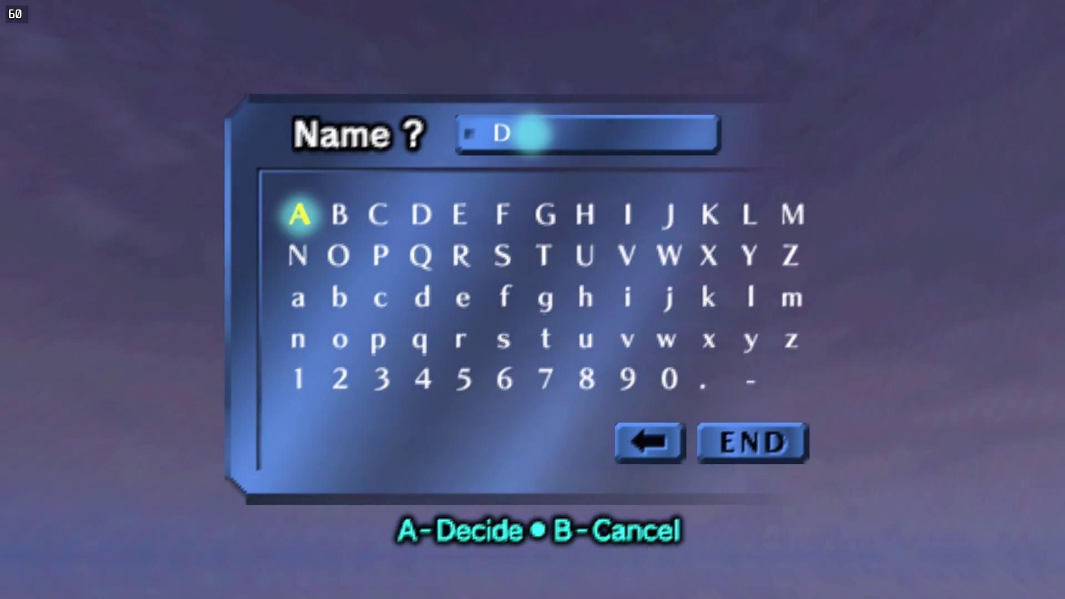
key(Return)
key(Right)
key(Right)
key(Right)
key(Down)
key(Right)
key(Return)
key(Right)
key(Right)
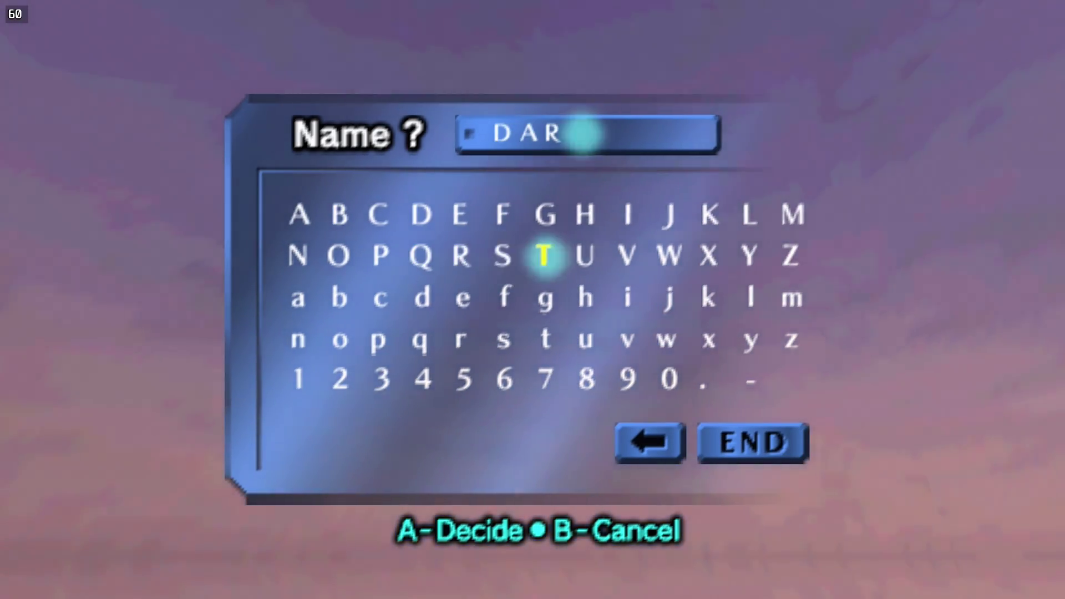
key(Right)
key(Right)
key(Right)
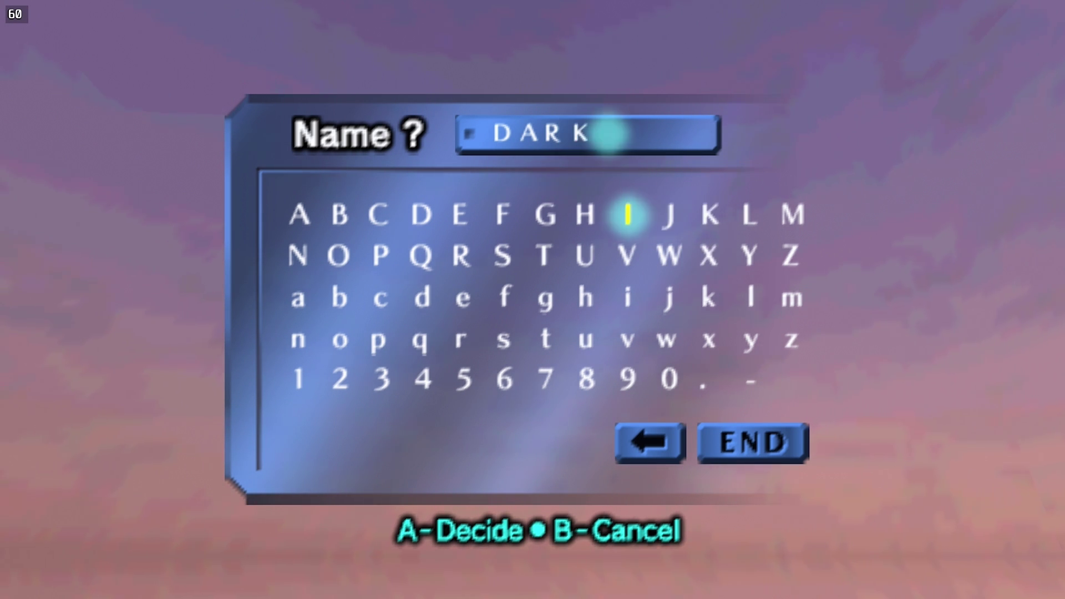
key(Left)
key(Down)
key(Return)
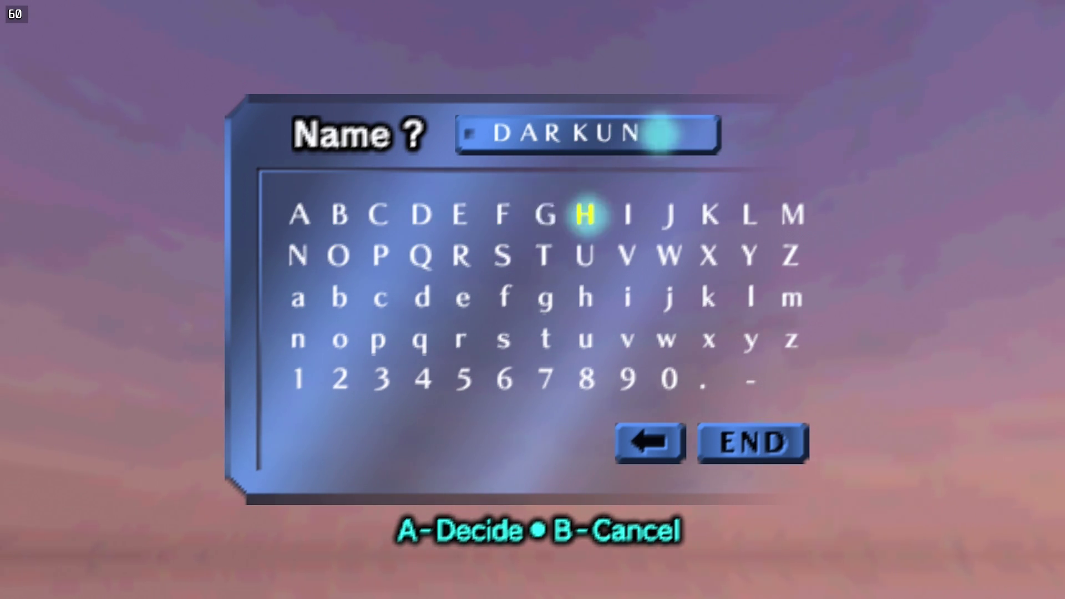
key(Down)
key(Down)
key(Down)
key(Up)
key(Right)
key(Return)
key(Return)
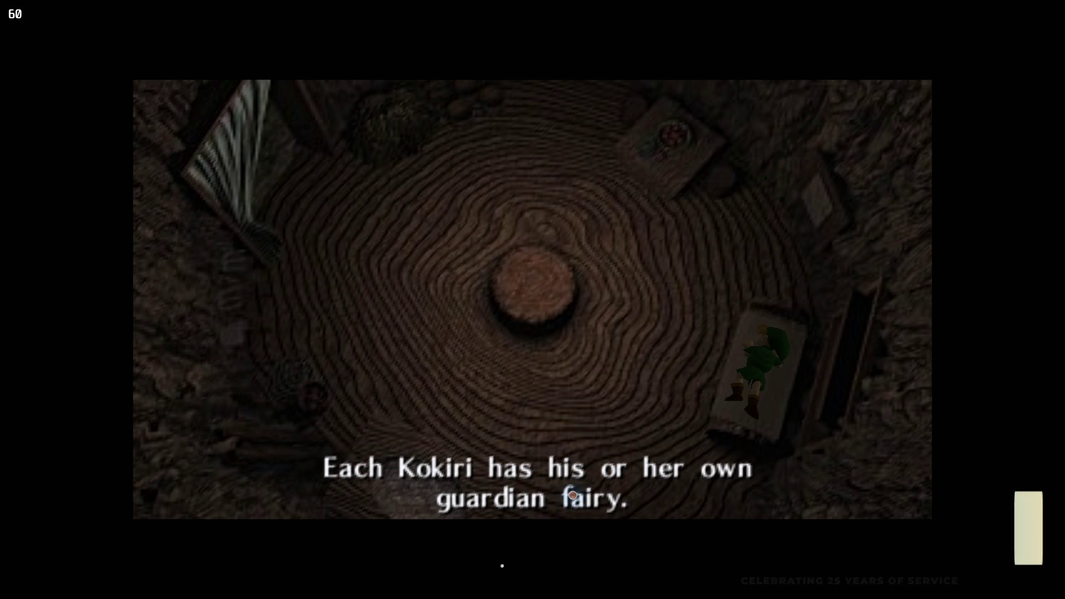
Step: Return to Steam from the running Zelda game, exit the game and confirm the exit
key(Right)
key(Down)
key(Down)
key(Down)
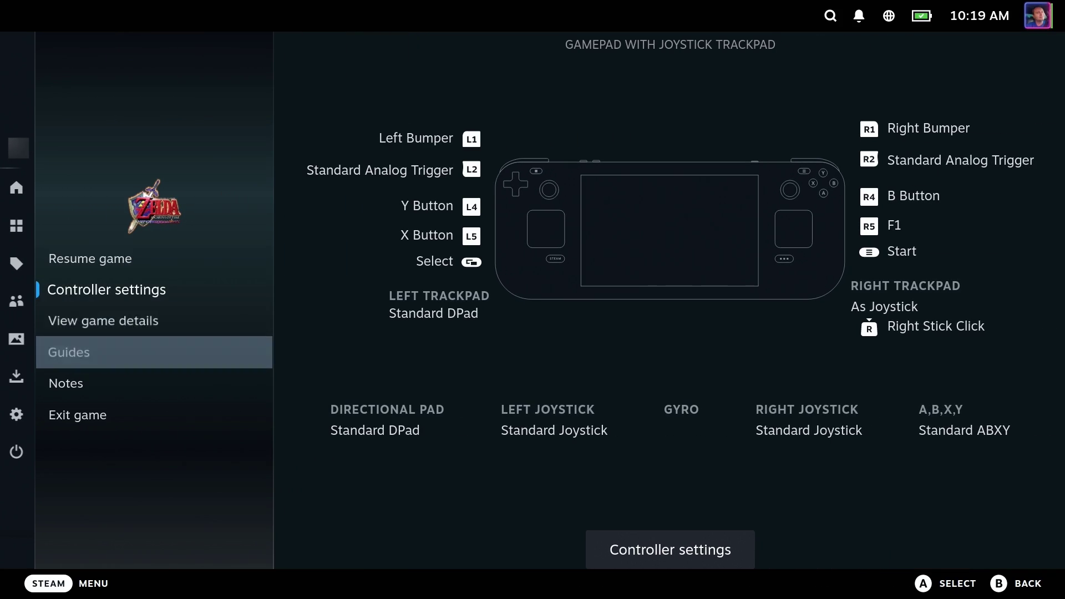
key(Down)
key(Down)
key(Return)
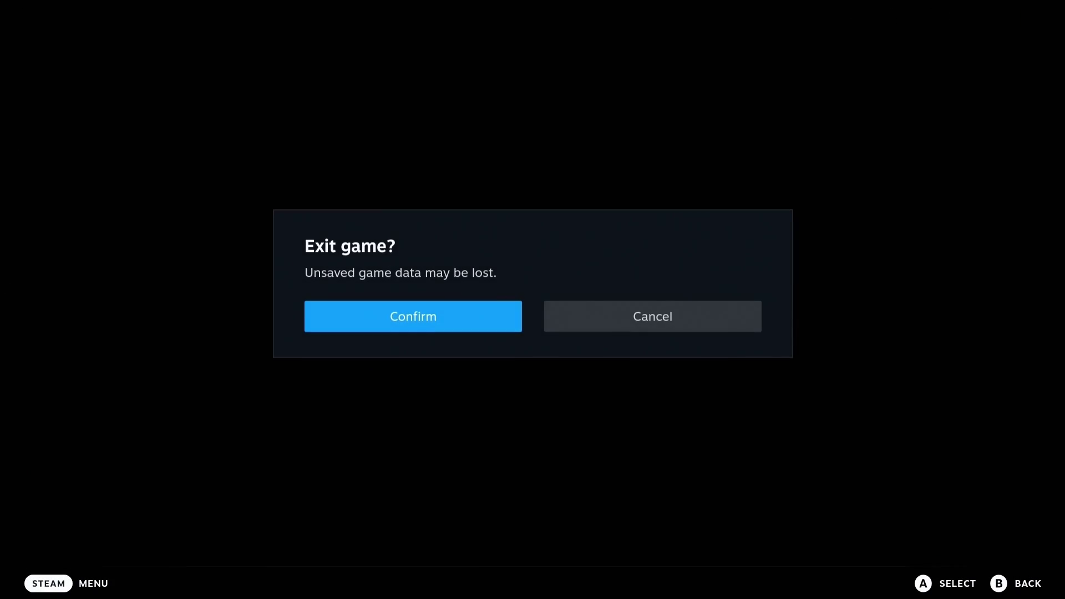
key(Return)
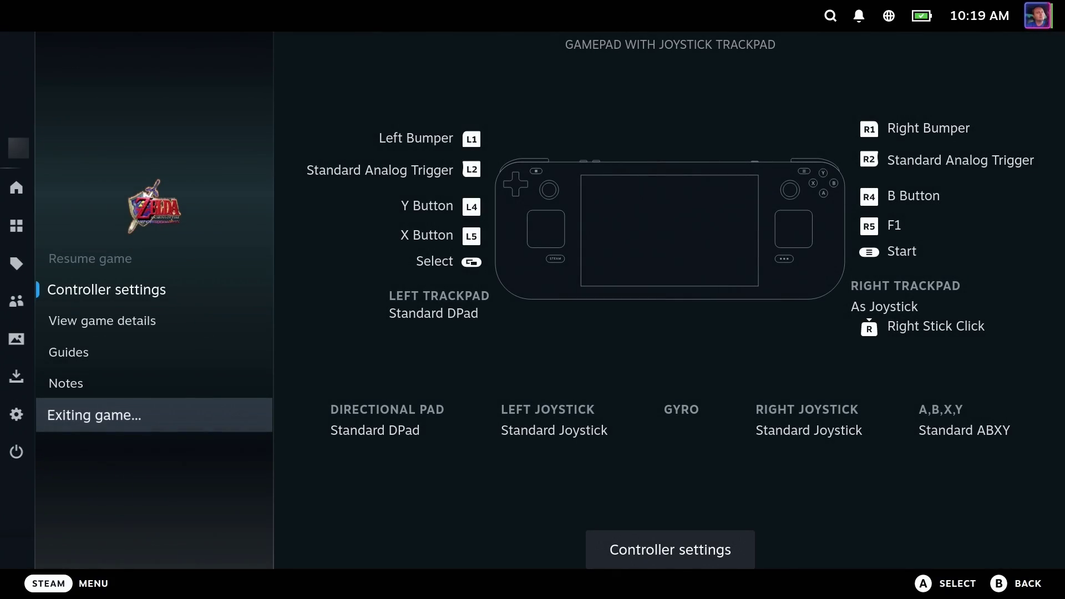